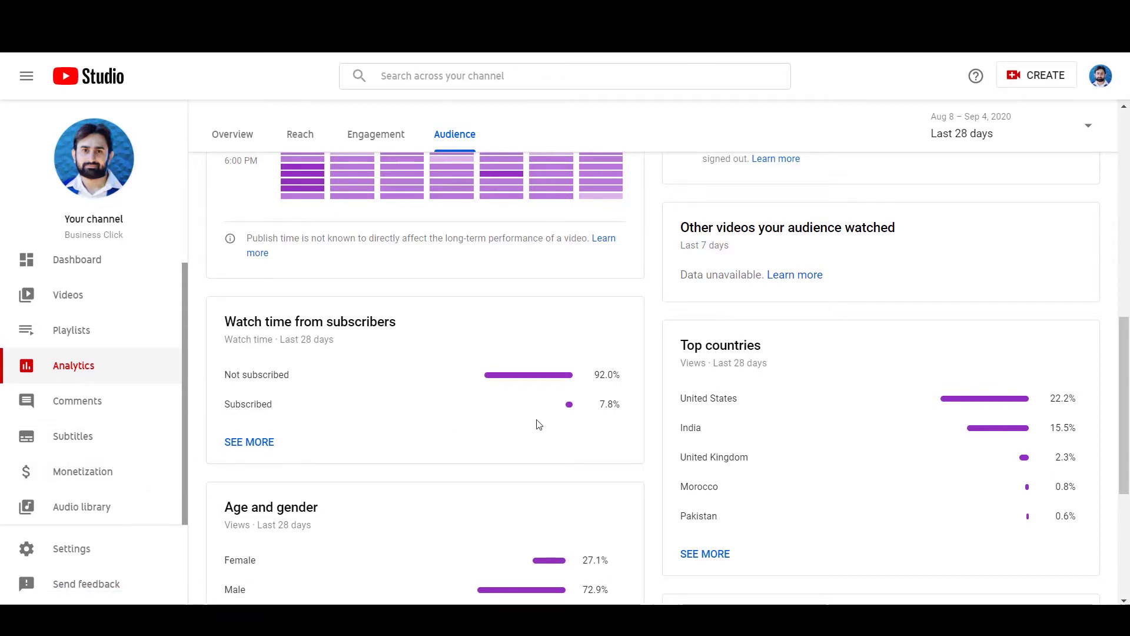
# Step: Open the Monetization page from YouTube Studio's left sidebar
pyautogui.click(100, 476)
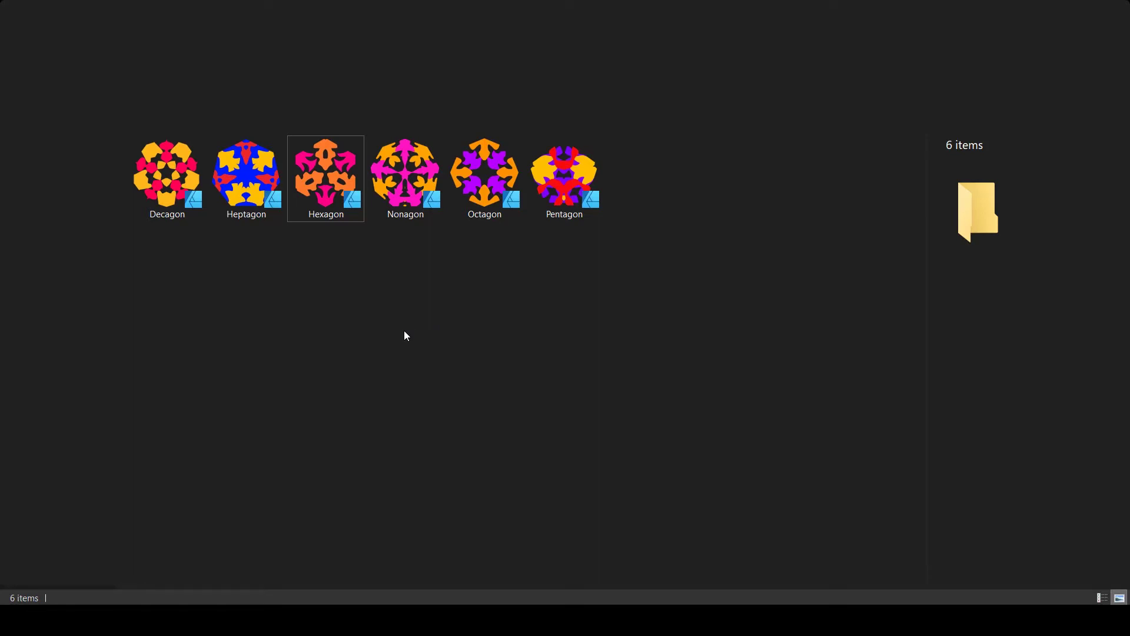
# Step: Select the Hexagon .afdesign symmetry template in File Explorer
pyautogui.click(339, 185)
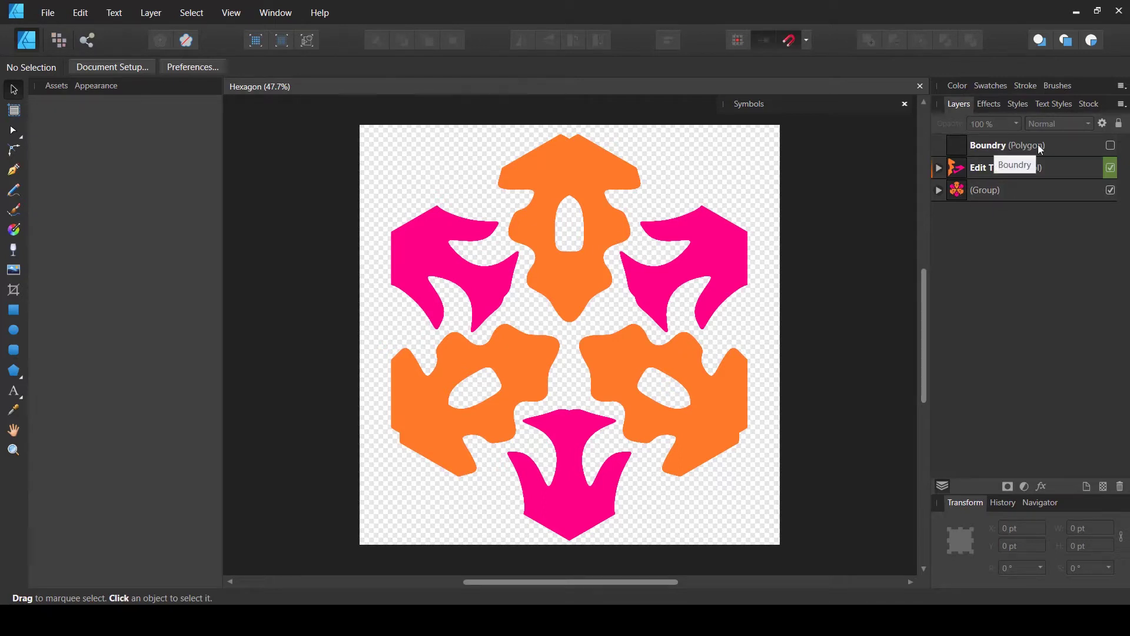
pyautogui.click(1111, 146)
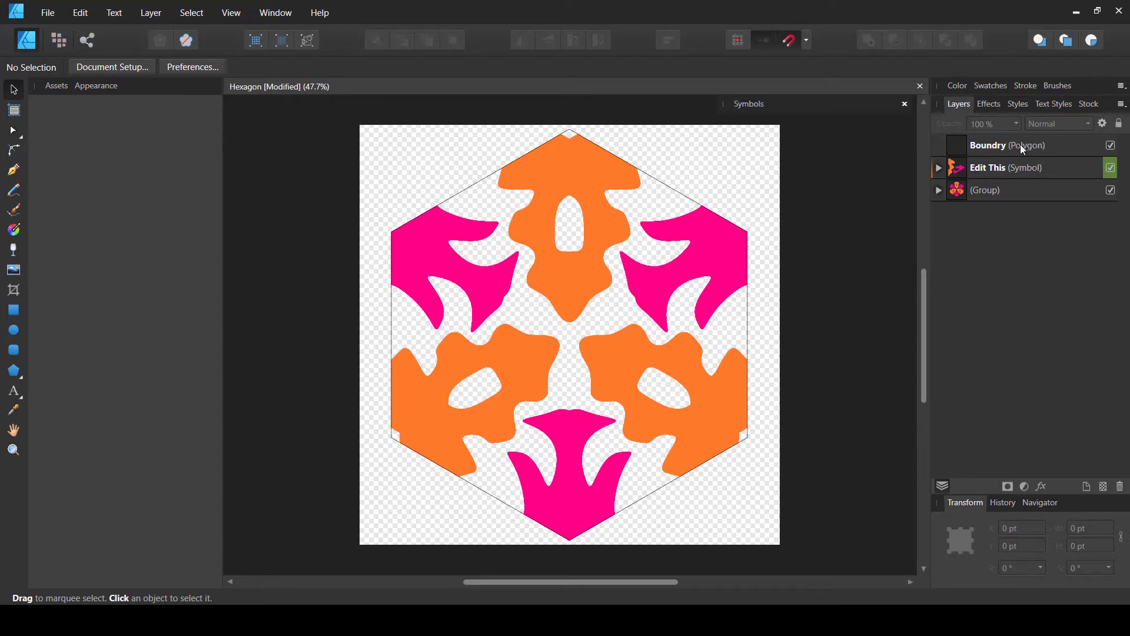
pyautogui.click(1038, 152)
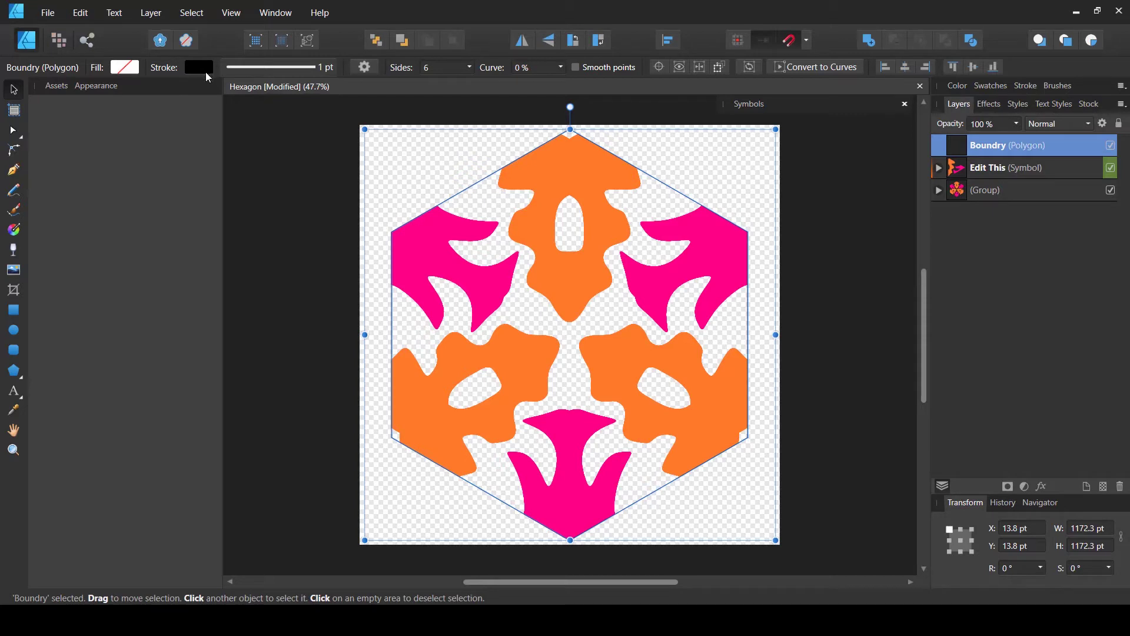
pyautogui.click(1110, 145)
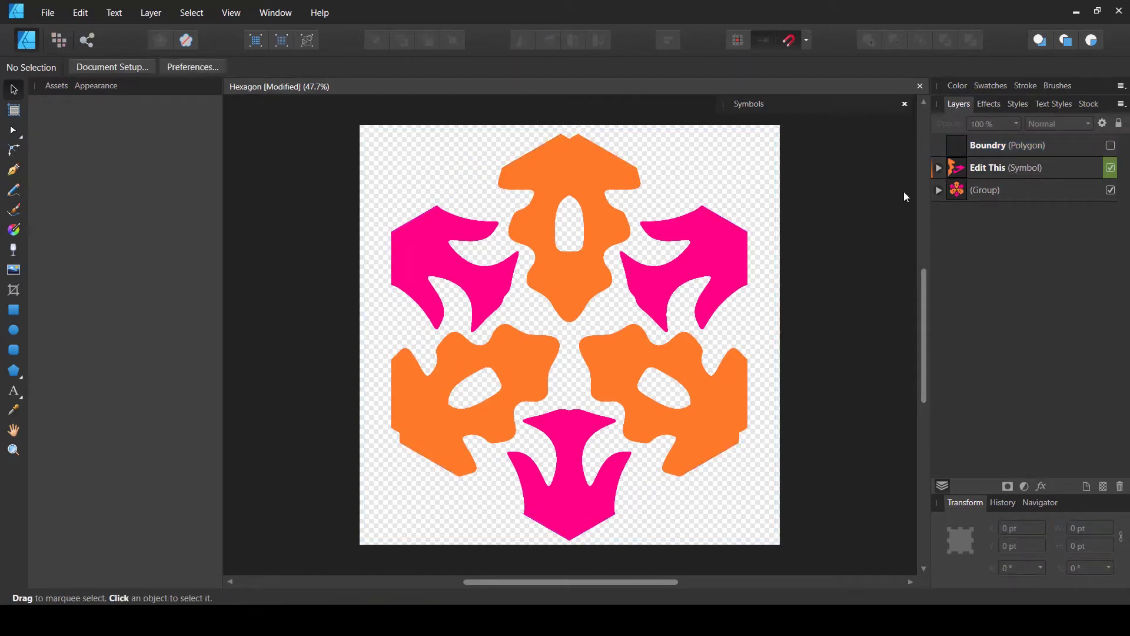
# Step: Expand Edit This and its Curve group, then hide the orange and pink child curves
pyautogui.click(939, 168)
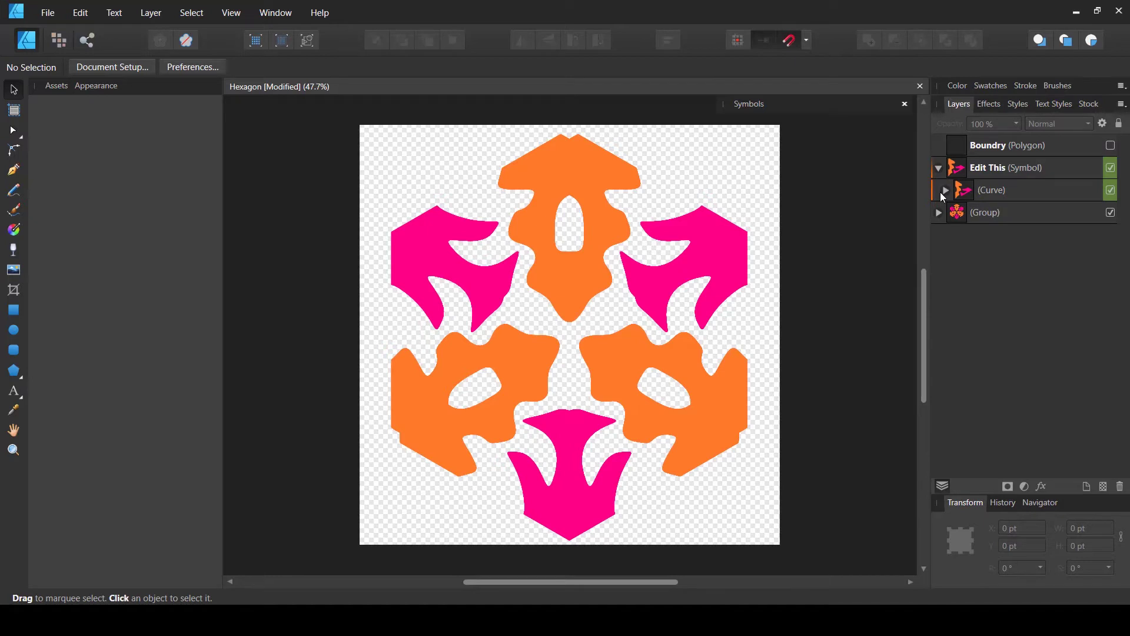
pyautogui.click(946, 191)
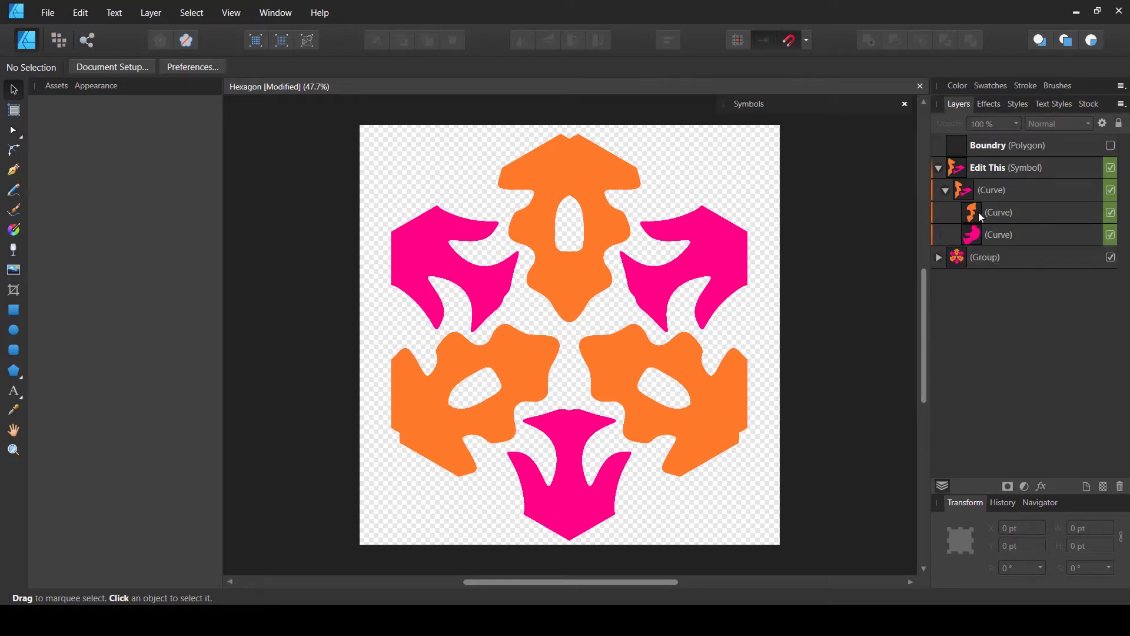
pyautogui.click(1016, 211)
pyautogui.click(1019, 234)
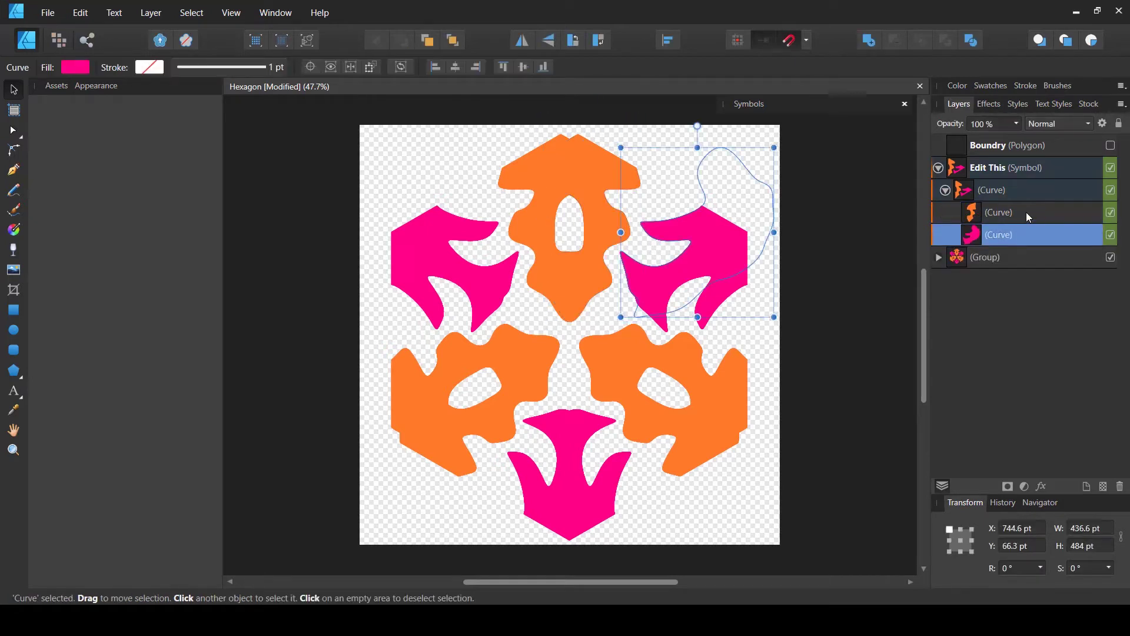
pyautogui.click(1026, 215)
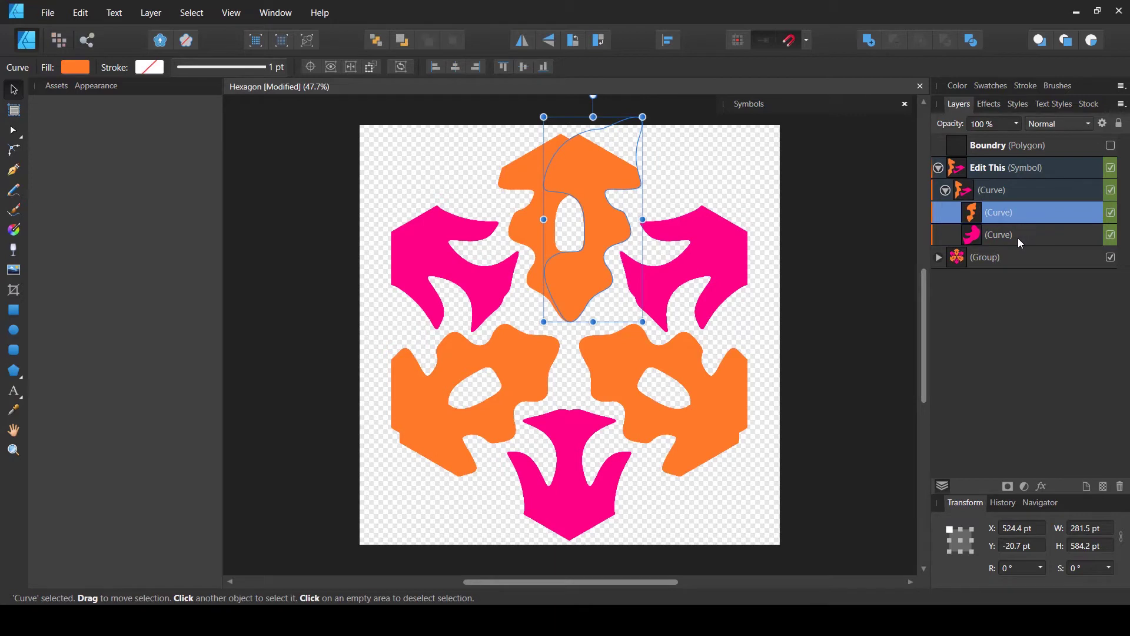
pyautogui.click(1098, 234)
pyautogui.click(1112, 235)
pyautogui.click(1111, 212)
pyautogui.click(1050, 214)
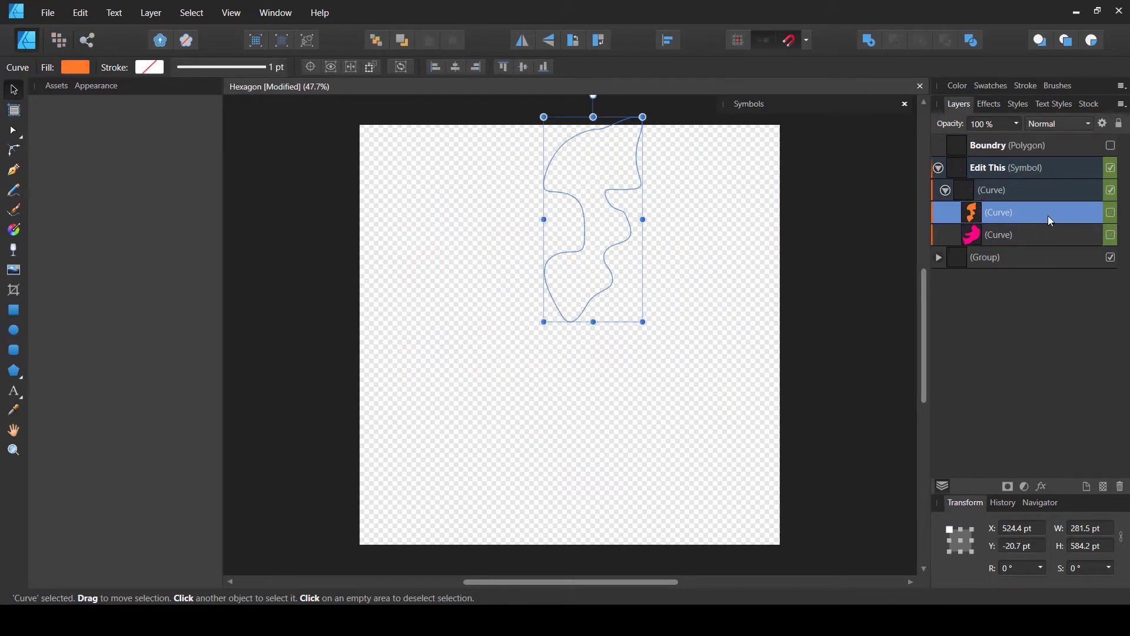
pyautogui.click(998, 233)
pyautogui.click(1006, 213)
# Step: Set the Pen Tool to no fill with a black stroke
pyautogui.click(14, 171)
pyautogui.click(72, 70)
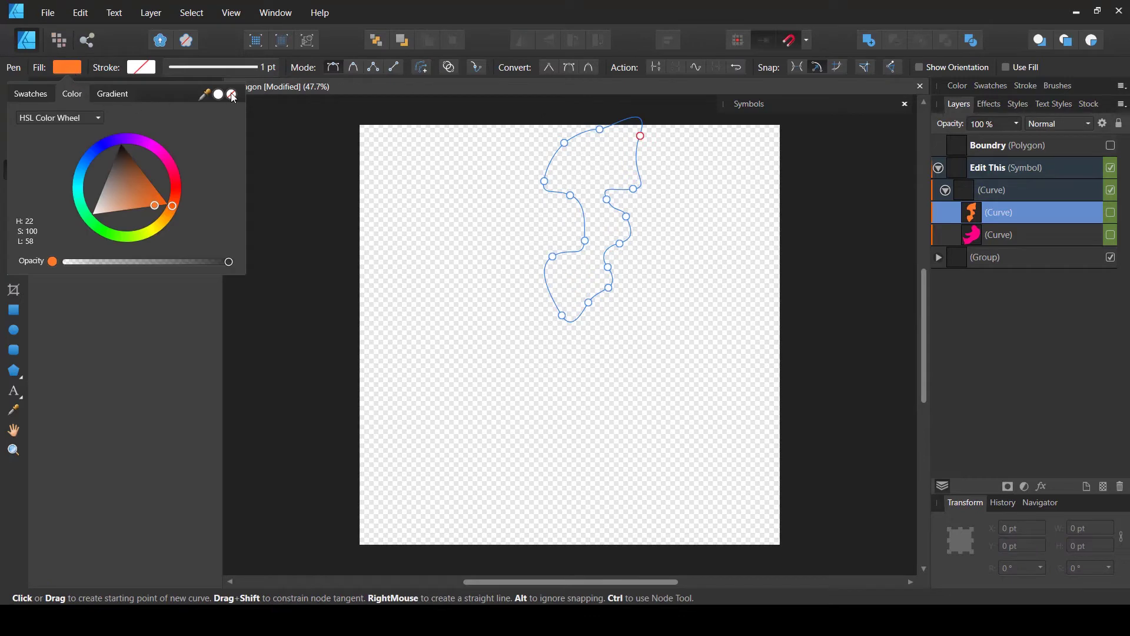
pyautogui.click(232, 94)
pyautogui.click(141, 67)
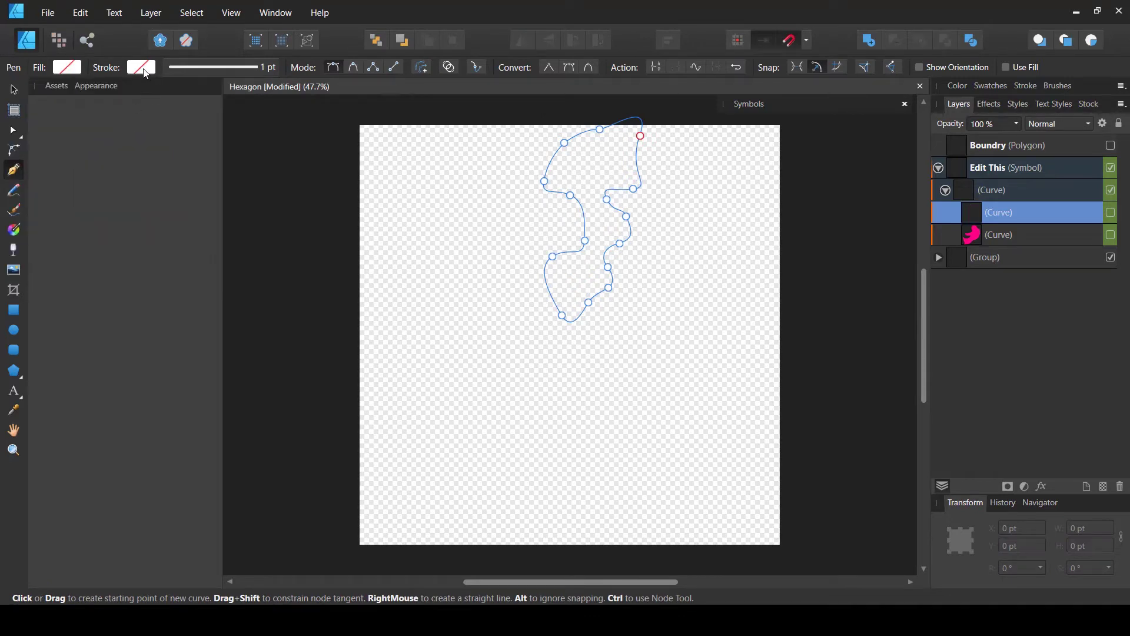
pyautogui.click(87, 94)
pyautogui.moveTo(136, 175); pyautogui.dragTo(121, 129)
# Step: Draw two closed black outline curves, one mid-canvas and one near the top
pyautogui.moveTo(673, 210); pyautogui.dragTo(624, 228)
pyautogui.moveTo(600, 225)
pyautogui.mouseDown()
pyautogui.moveTo(580, 258)
pyautogui.moveTo(669, 268)
pyautogui.moveTo(707, 240)
pyautogui.moveTo(706, 223)
pyautogui.moveTo(648, 222)
pyautogui.moveTo(660, 221)
pyautogui.mouseUp()
pyautogui.click(654, 256)
pyautogui.click(716, 194)
pyautogui.click(651, 176)
pyautogui.click(624, 197)
pyautogui.click(662, 202)
pyautogui.click(683, 188)
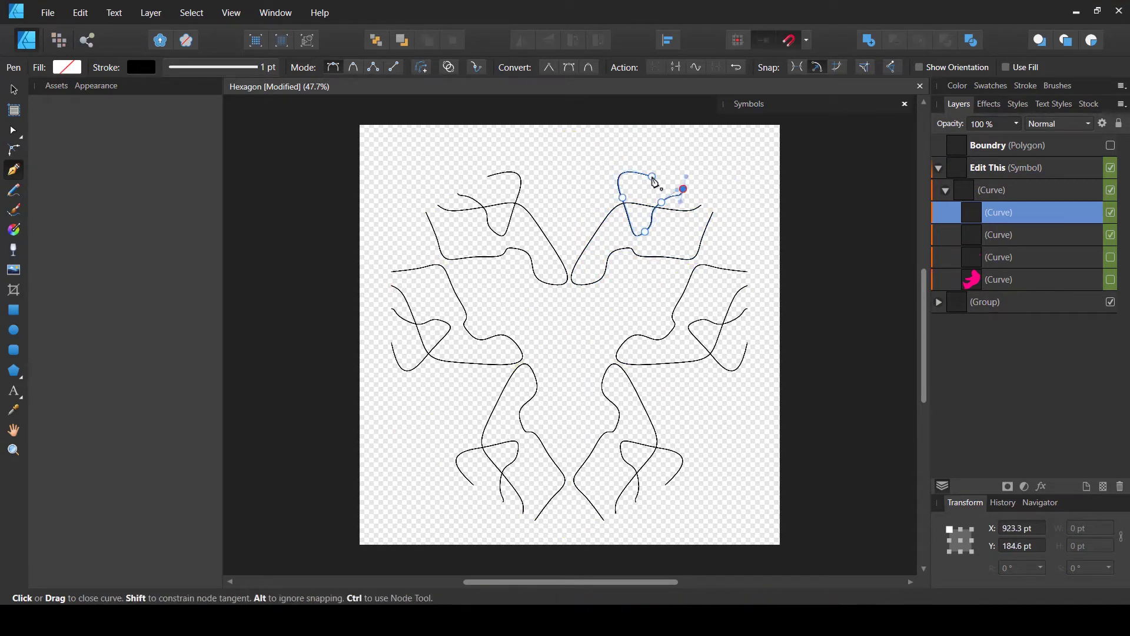
pyautogui.click(653, 177)
# Step: Draw a third closed curve with a smooth bend near the centre, then deselect it
pyautogui.click(596, 255)
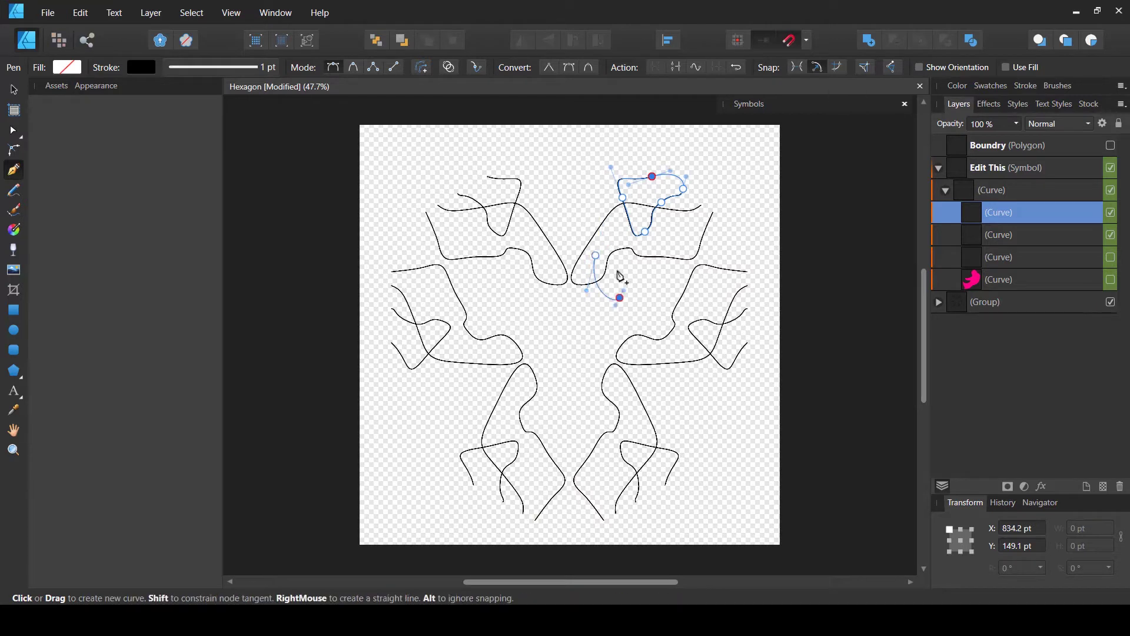
pyautogui.click(619, 297)
pyautogui.click(629, 261)
pyautogui.moveTo(655, 231); pyautogui.dragTo(678, 235)
pyautogui.click(612, 231)
pyautogui.click(596, 256)
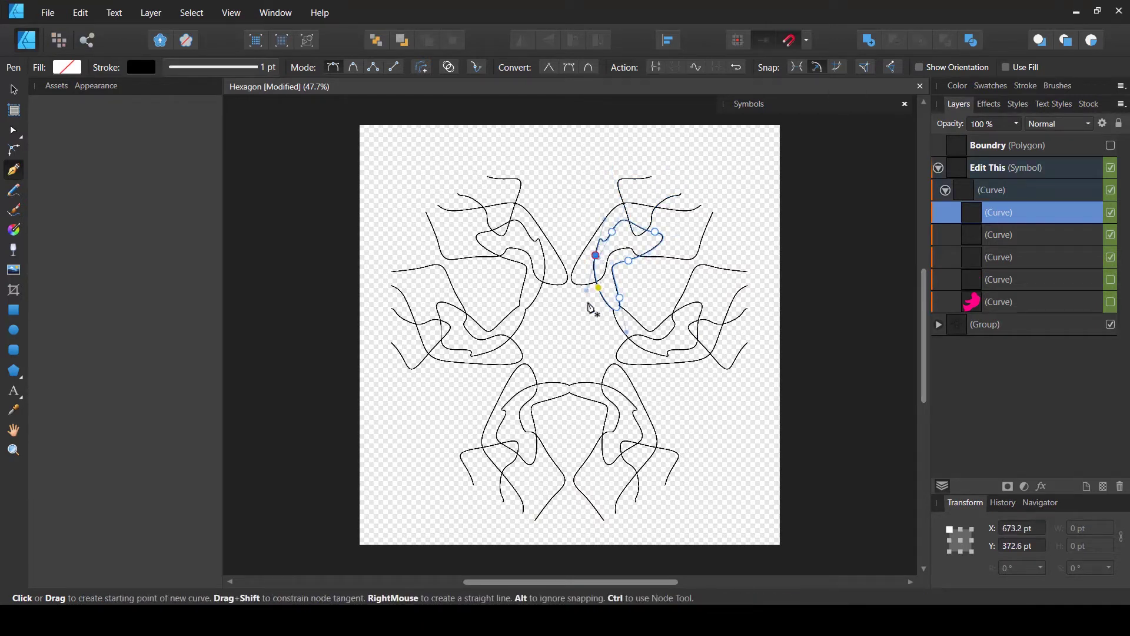
pyautogui.click(12, 89)
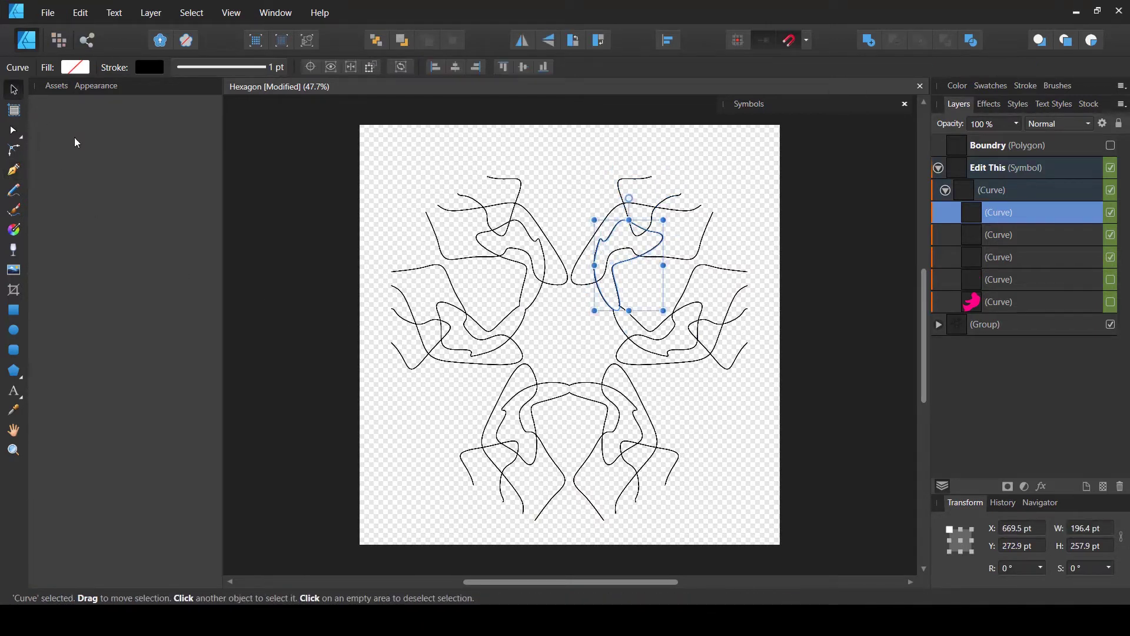
pyautogui.click(856, 301)
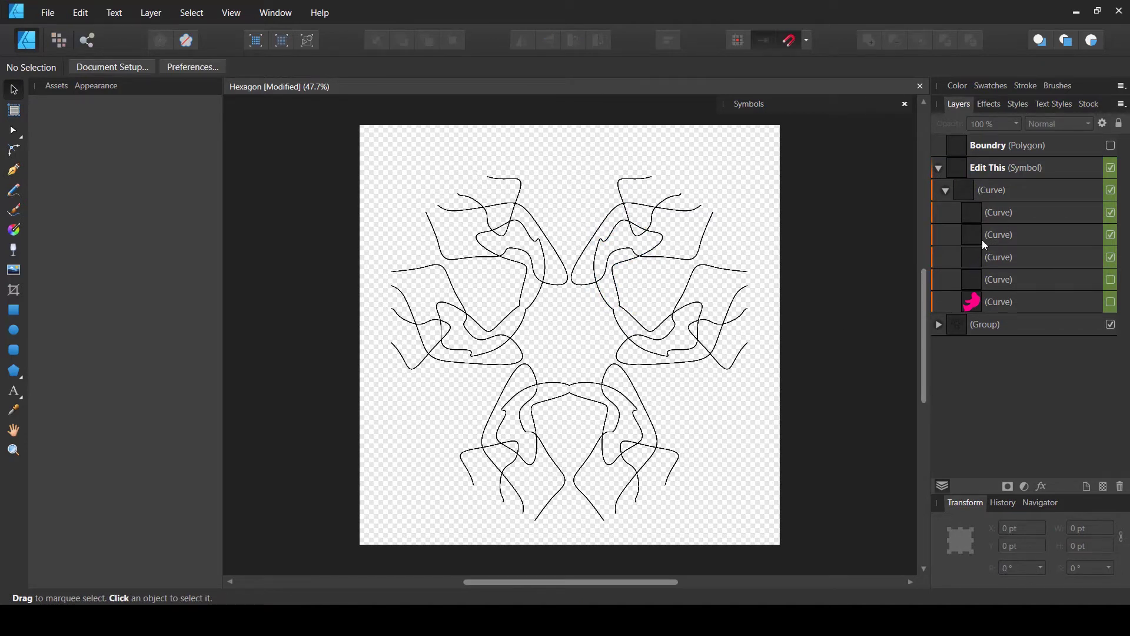
pyautogui.click(1009, 213)
# Step: Select the four drawn Curve layers and delete them from the symbol
pyautogui.keyDown('shift'); pyautogui.click(1009, 281); pyautogui.keyUp('shift')
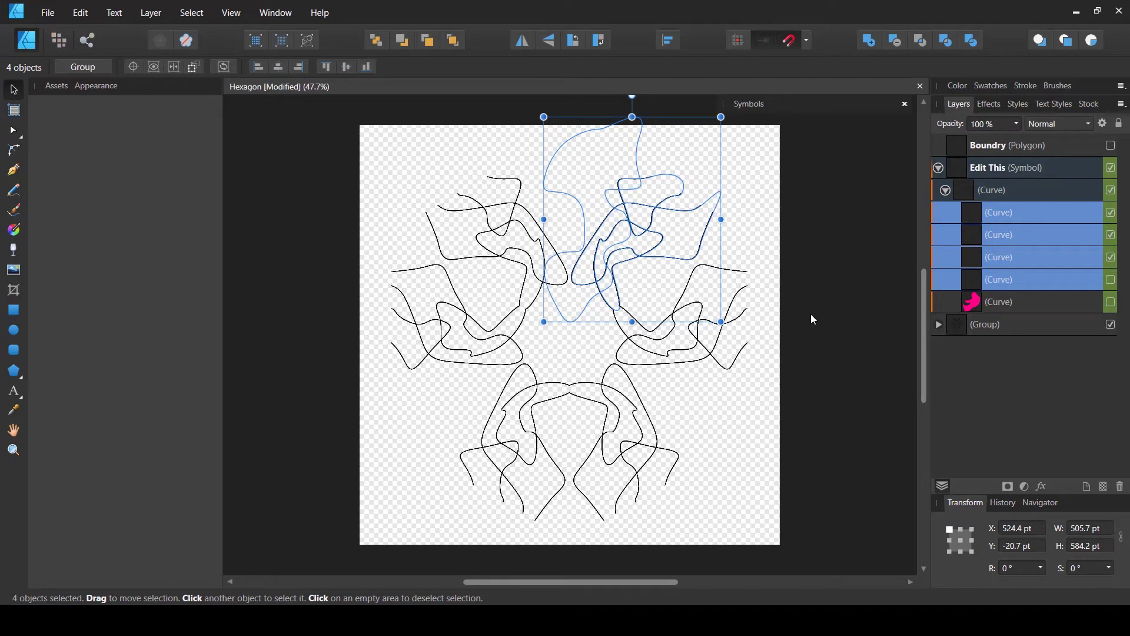
pyautogui.press('Delete')
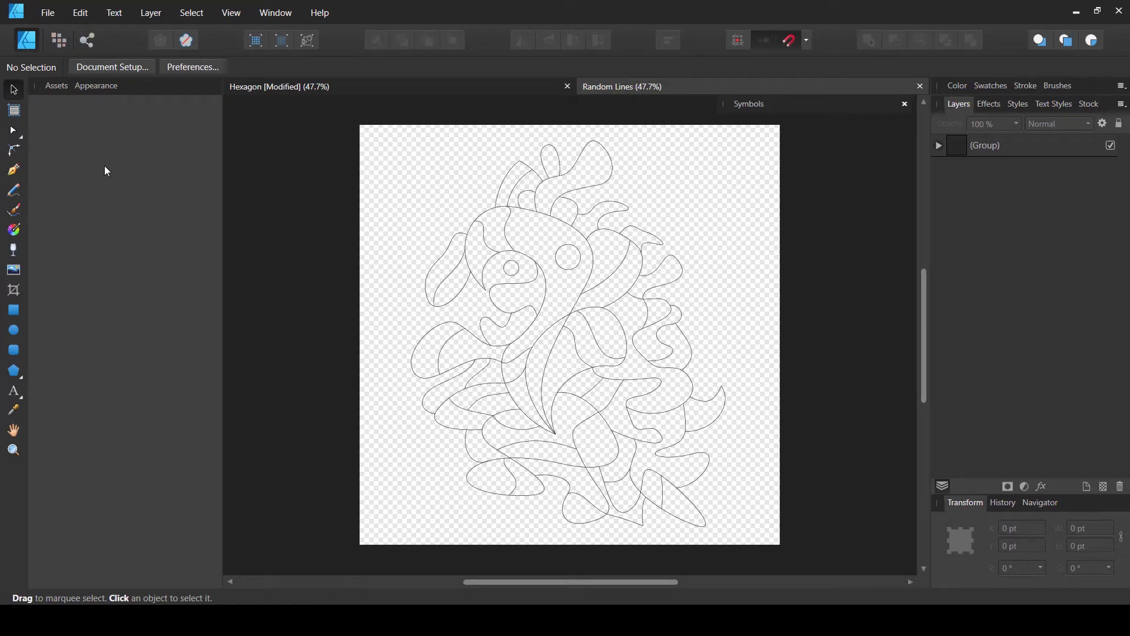
# Step: Paste the Random Lines artwork group into Hexagon's Edit This symbol curve group
pyautogui.moveTo(595, 266); pyautogui.dragTo(613, 247)
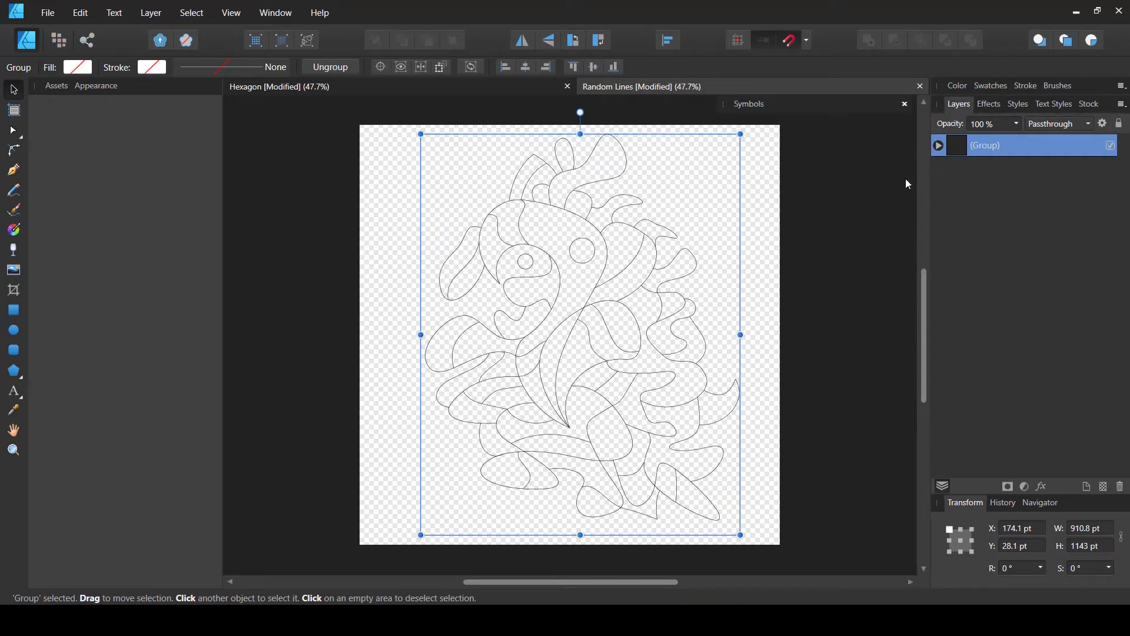
pyautogui.click(431, 86)
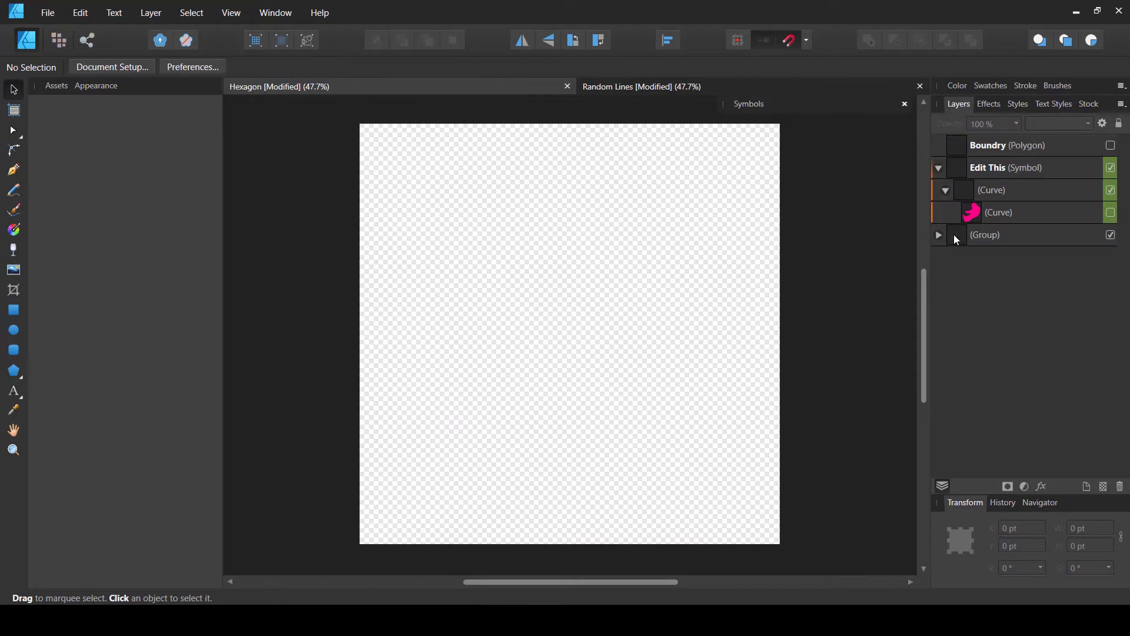
pyautogui.click(1001, 215)
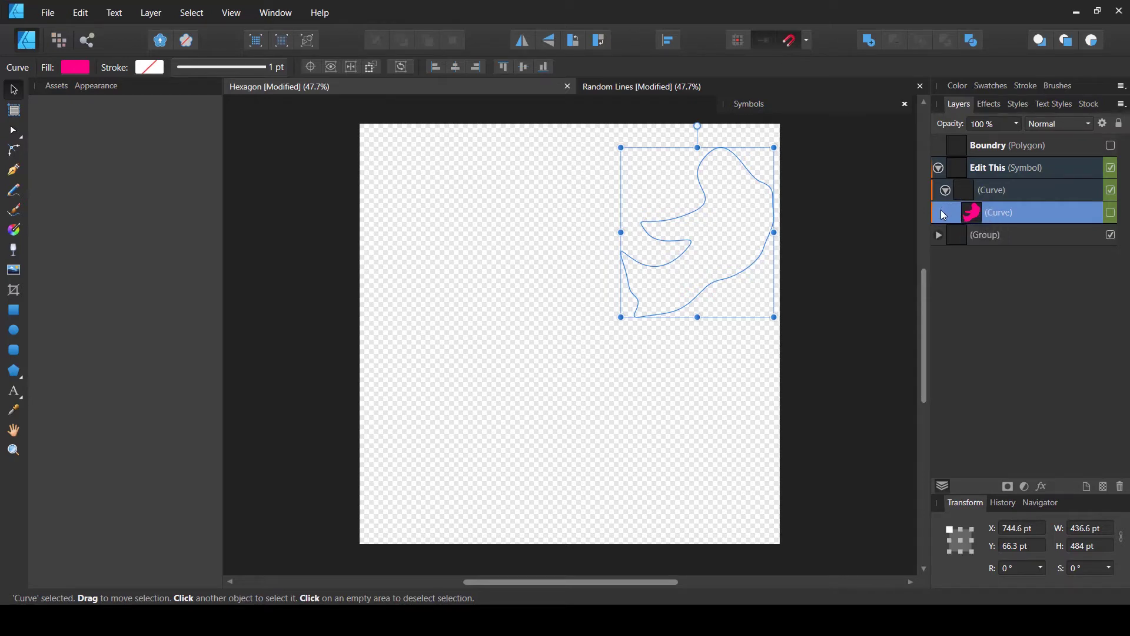
pyautogui.hotkey('ctrl', 'v')
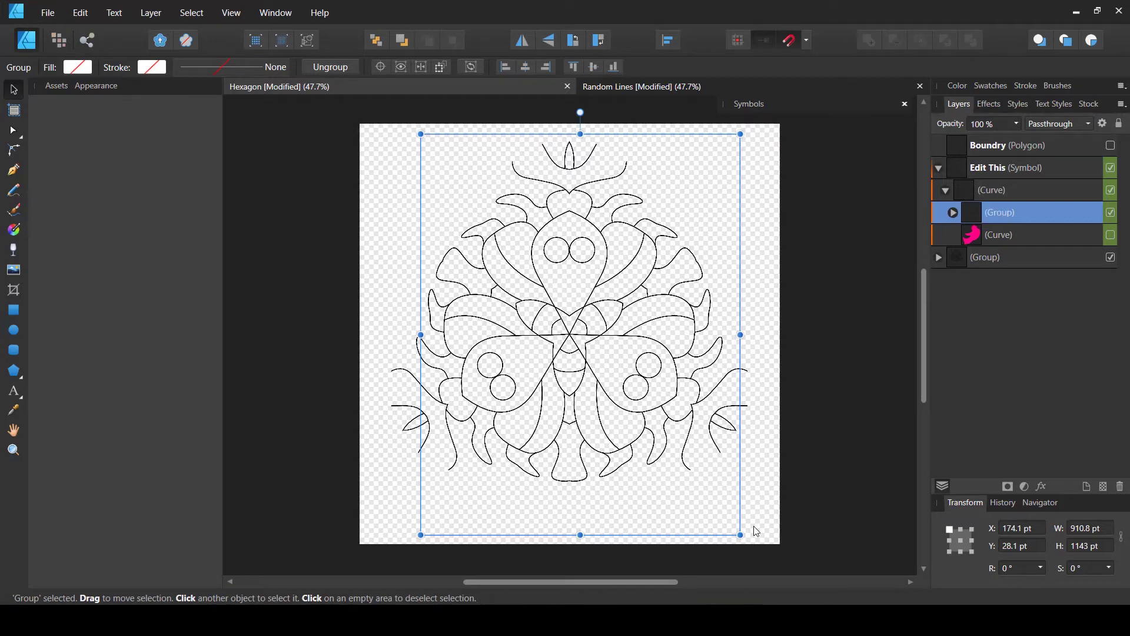
# Step: Rotate the pasted line group to about -18.7°, then shift and shrink it
pyautogui.moveTo(747, 543); pyautogui.dragTo(756, 441)
pyautogui.moveTo(627, 343); pyautogui.dragTo(649, 303)
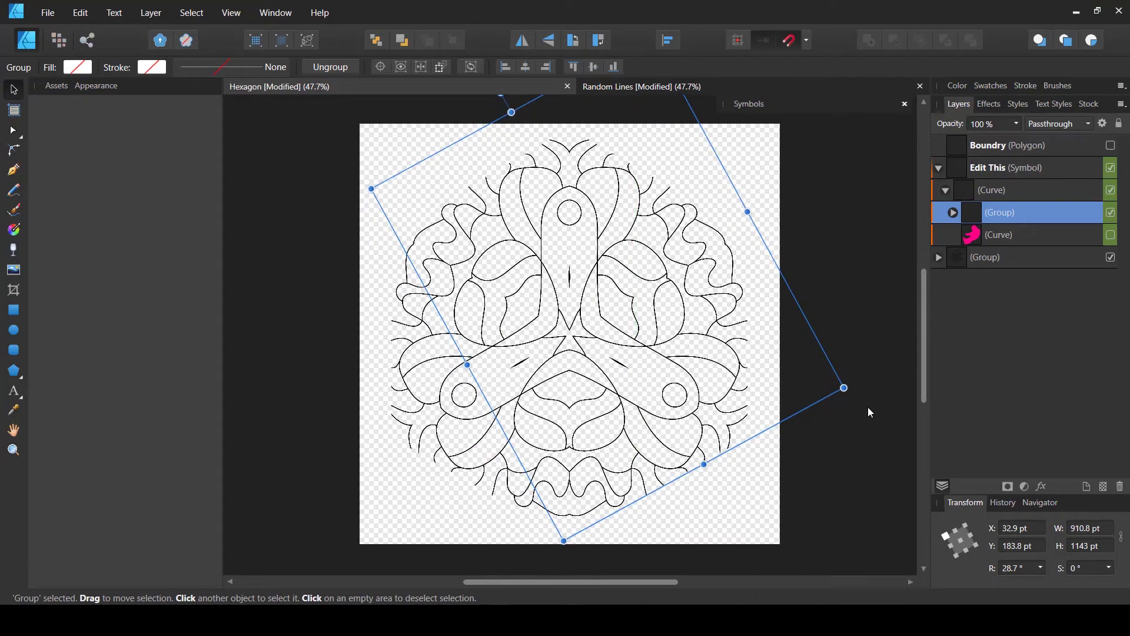
pyautogui.moveTo(853, 419); pyautogui.dragTo(645, 505)
pyautogui.moveTo(628, 296); pyautogui.dragTo(650, 337)
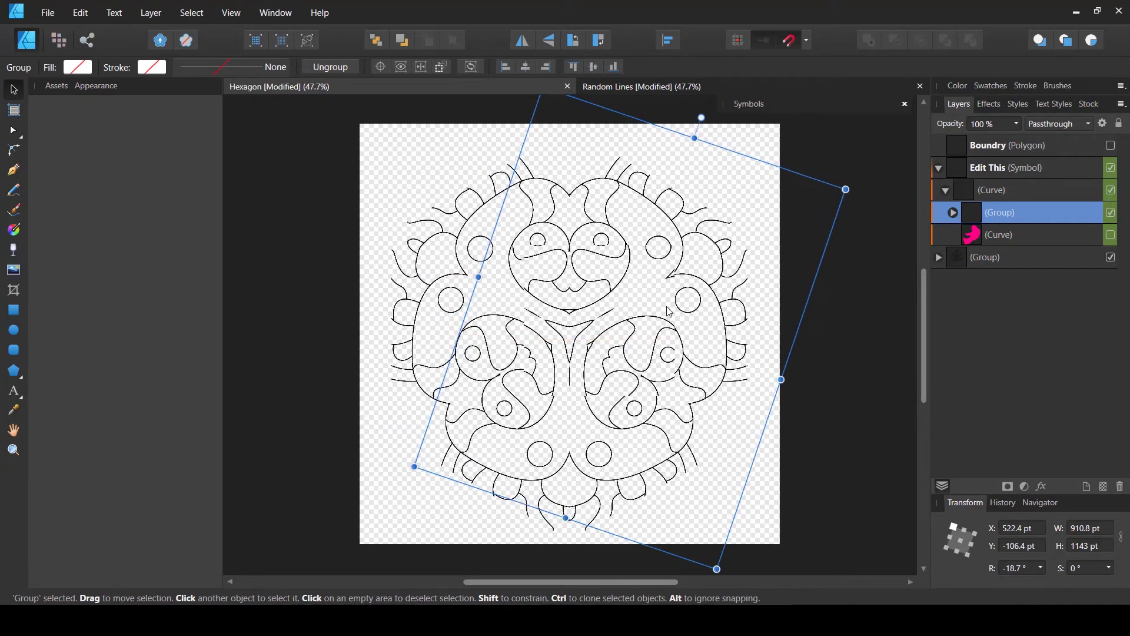
pyautogui.moveTo(814, 215); pyautogui.dragTo(790, 207)
pyautogui.moveTo(653, 287)
pyautogui.mouseDown()
pyautogui.moveTo(636, 286)
pyautogui.moveTo(663, 281)
pyautogui.mouseUp()
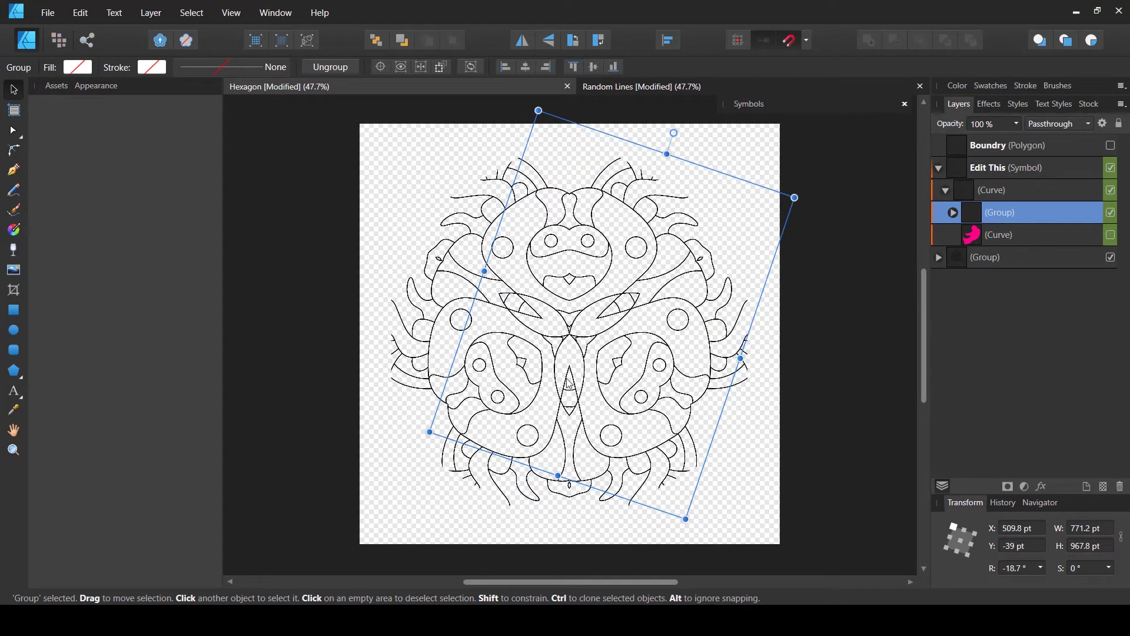
pyautogui.click(832, 260)
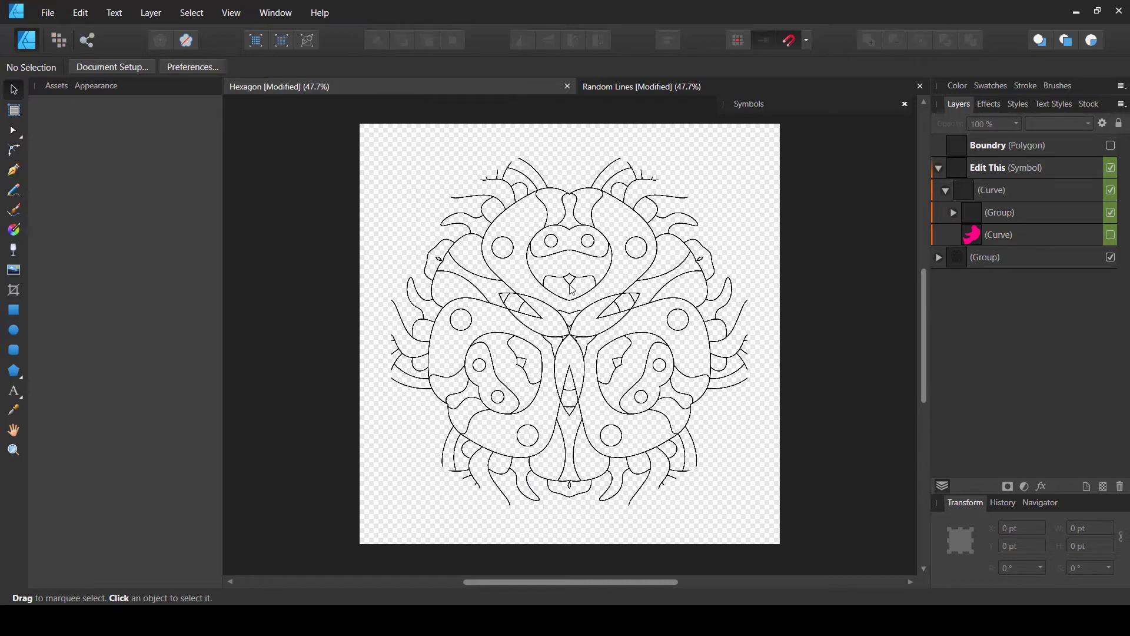
# Step: Show the hexagon Boundry layer and give it a 6 pt outline
pyautogui.click(1112, 145)
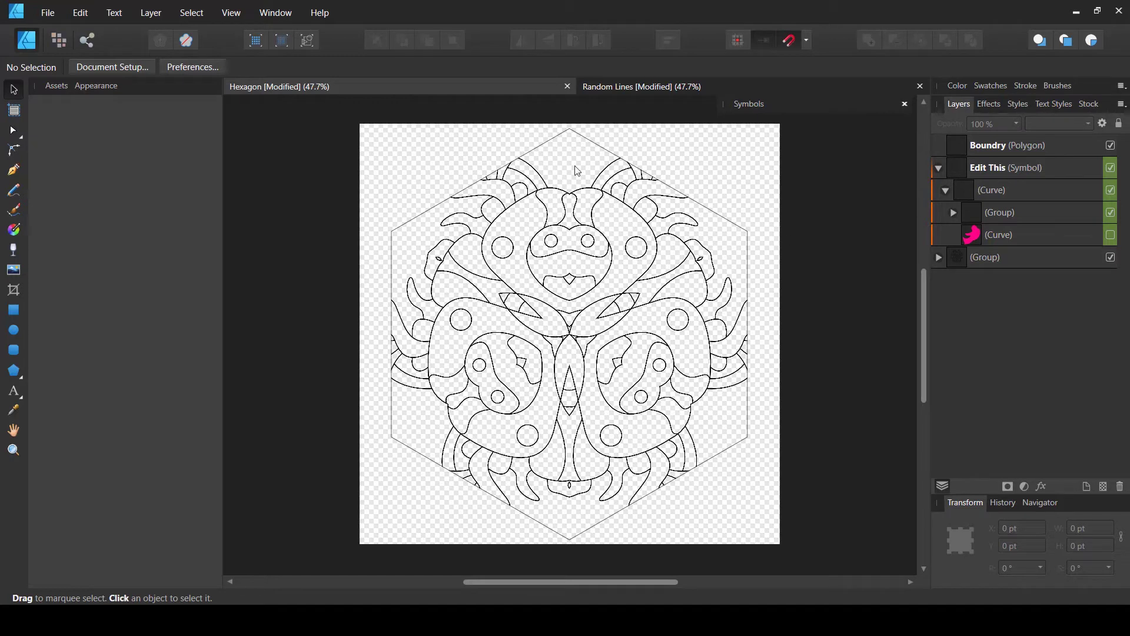
pyautogui.click(1017, 148)
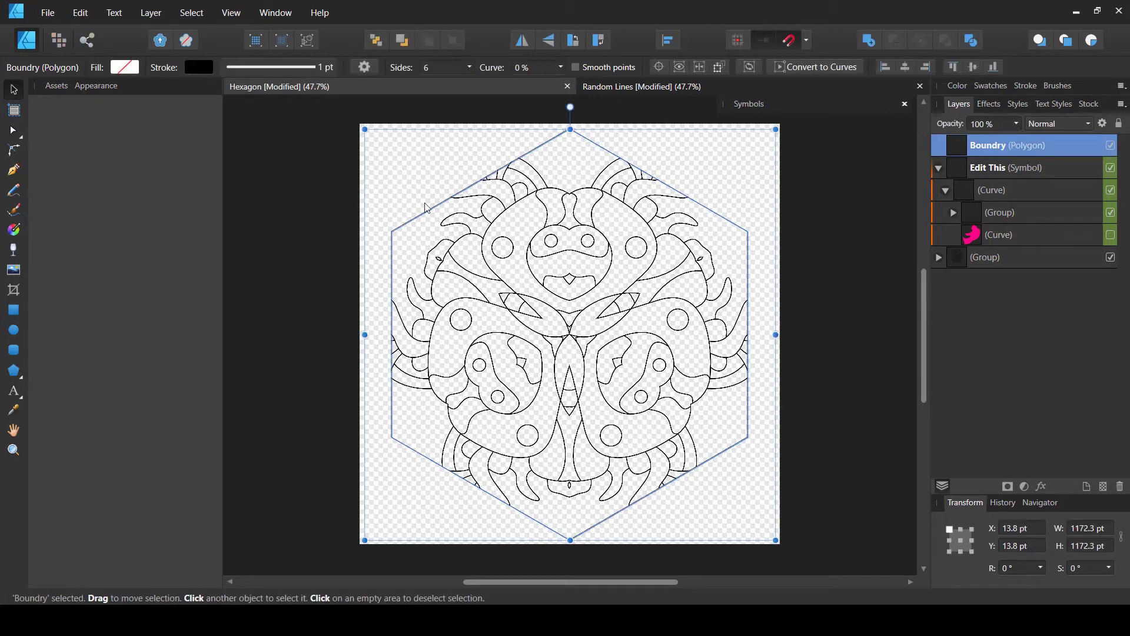
pyautogui.click(208, 71)
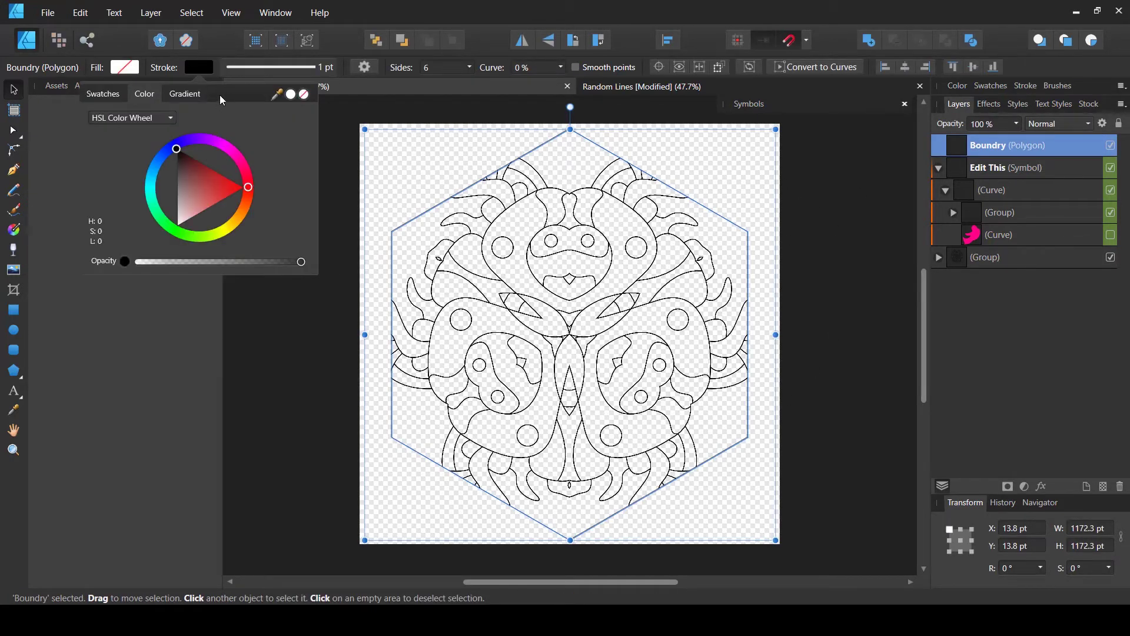
pyautogui.click(244, 70)
pyautogui.moveTo(250, 120); pyautogui.dragTo(256, 118)
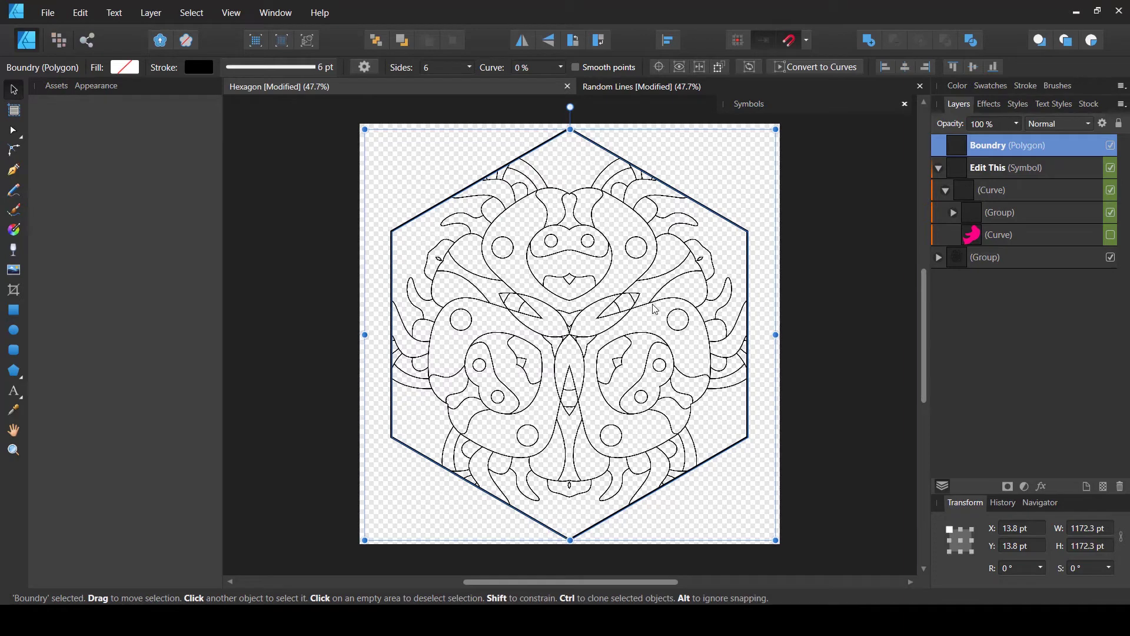
# Step: Hide the boundary again and shrink the line group to 684.5 × 859.1 pt
pyautogui.click(1112, 147)
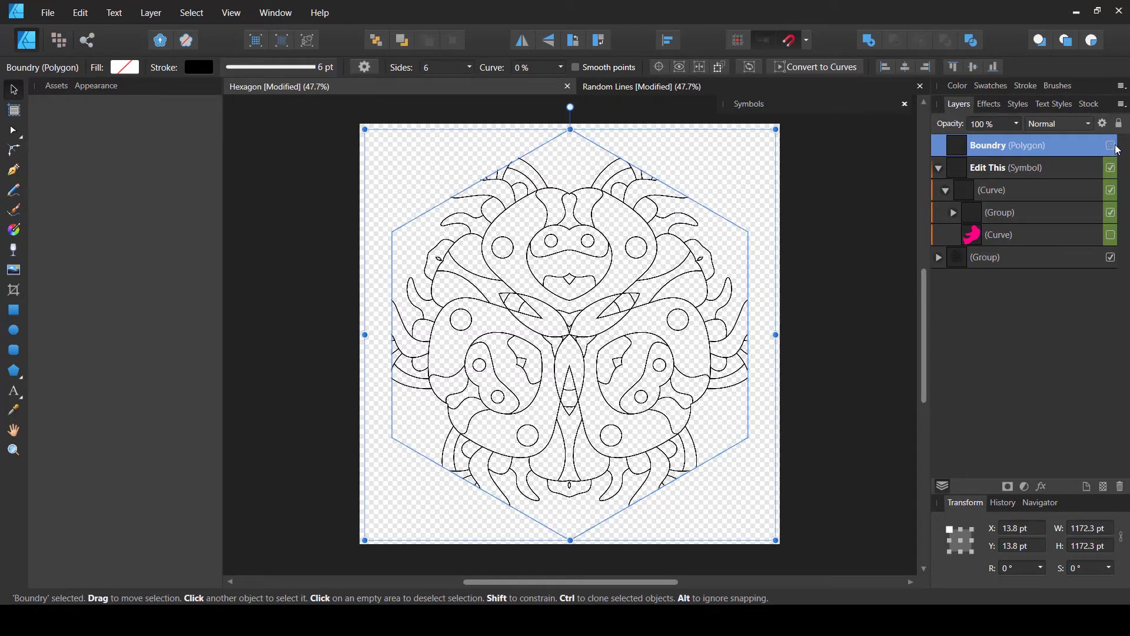
pyautogui.click(992, 214)
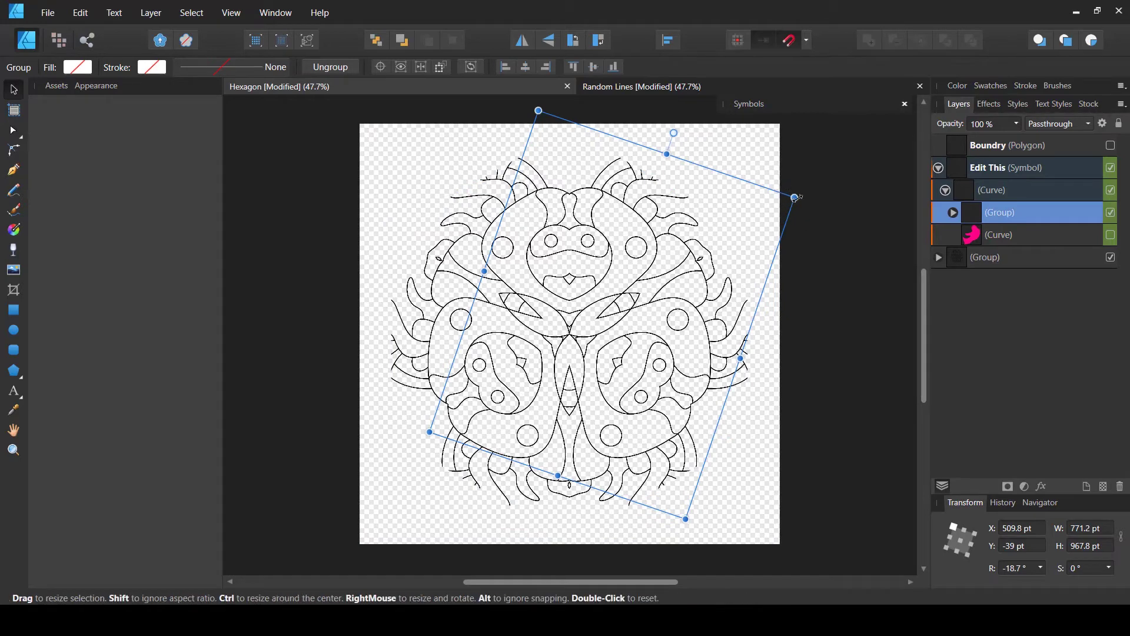
pyautogui.moveTo(796, 198); pyautogui.dragTo(758, 225)
# Step: Move and rotate the line group again, ending at a -89.1° rotation
pyautogui.moveTo(609, 331); pyautogui.dragTo(596, 317)
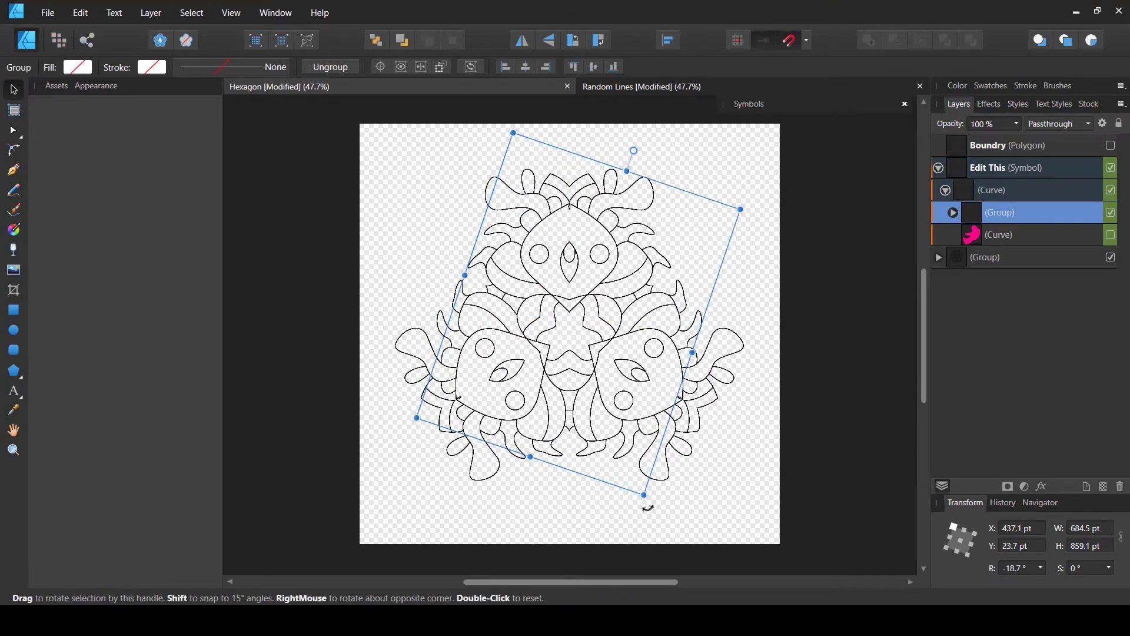
pyautogui.moveTo(646, 522); pyautogui.dragTo(588, 468)
pyautogui.moveTo(623, 348)
pyautogui.mouseDown()
pyautogui.moveTo(625, 365)
pyautogui.moveTo(629, 325)
pyautogui.moveTo(629, 352)
pyautogui.mouseUp()
pyautogui.moveTo(796, 282); pyautogui.dragTo(788, 197)
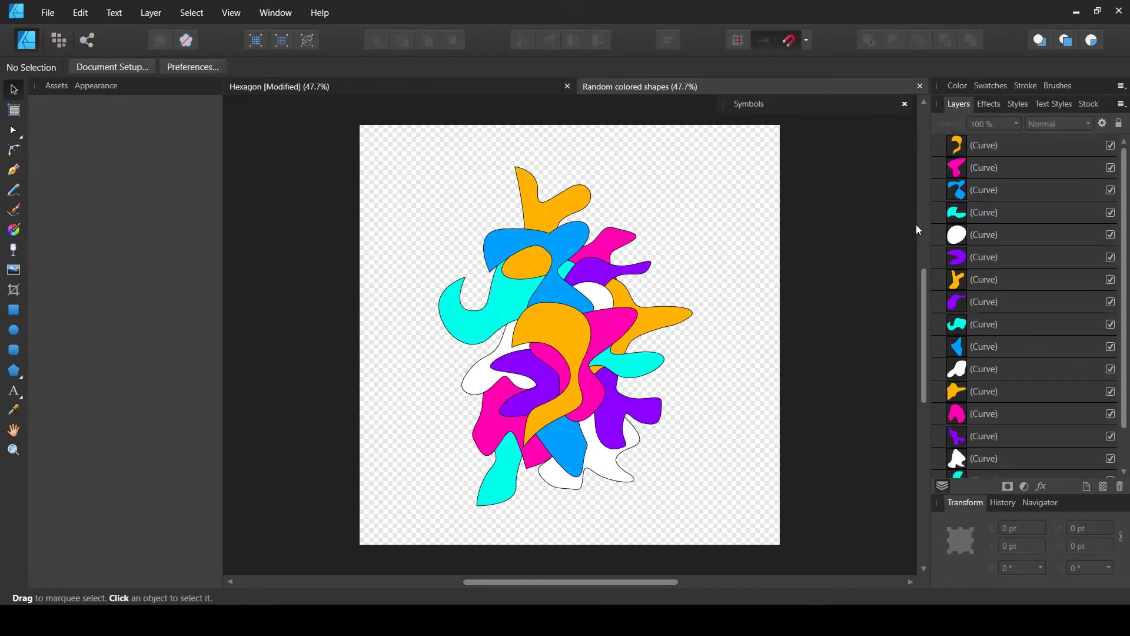
# Step: Select all 17 colored Curve layers, group them with Ctrl+G, and return to Hexagon
pyautogui.scroll(3, 889, 259)
pyautogui.scroll(-2, 880, 257)
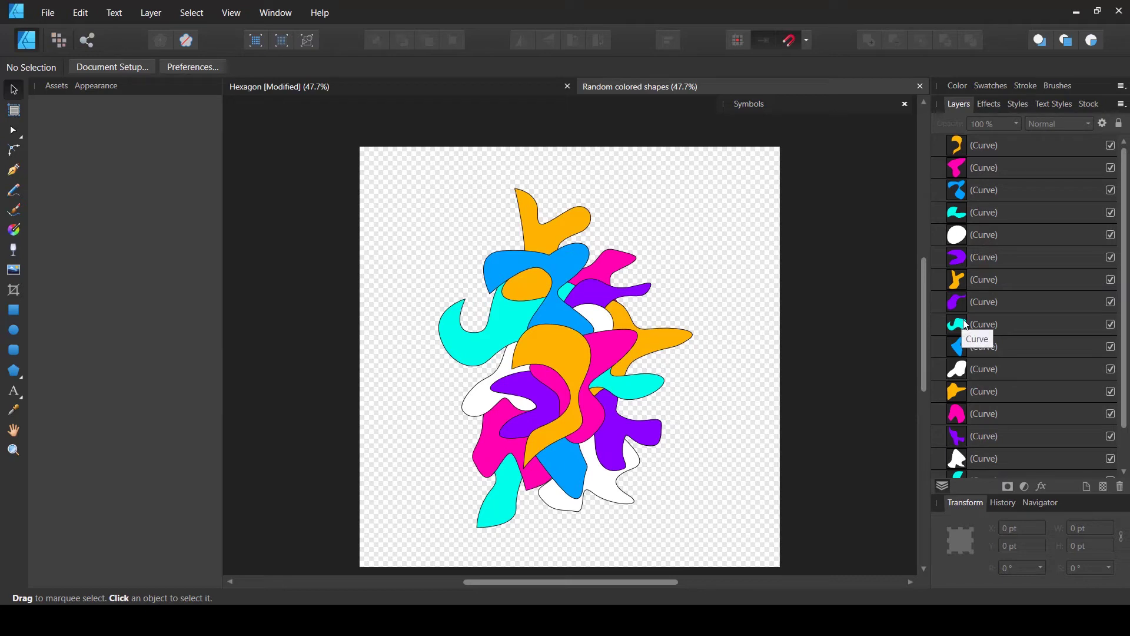
pyautogui.scroll(-2, 966, 324)
pyautogui.scroll(2, 966, 328)
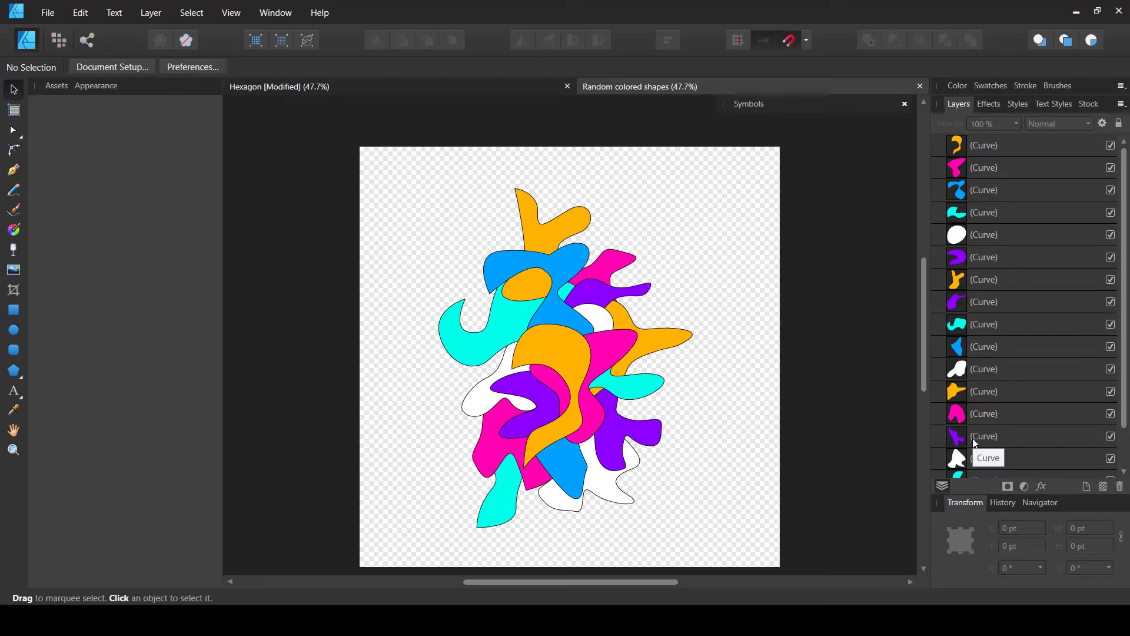
pyautogui.scroll(-2, 974, 441)
pyautogui.click(973, 459)
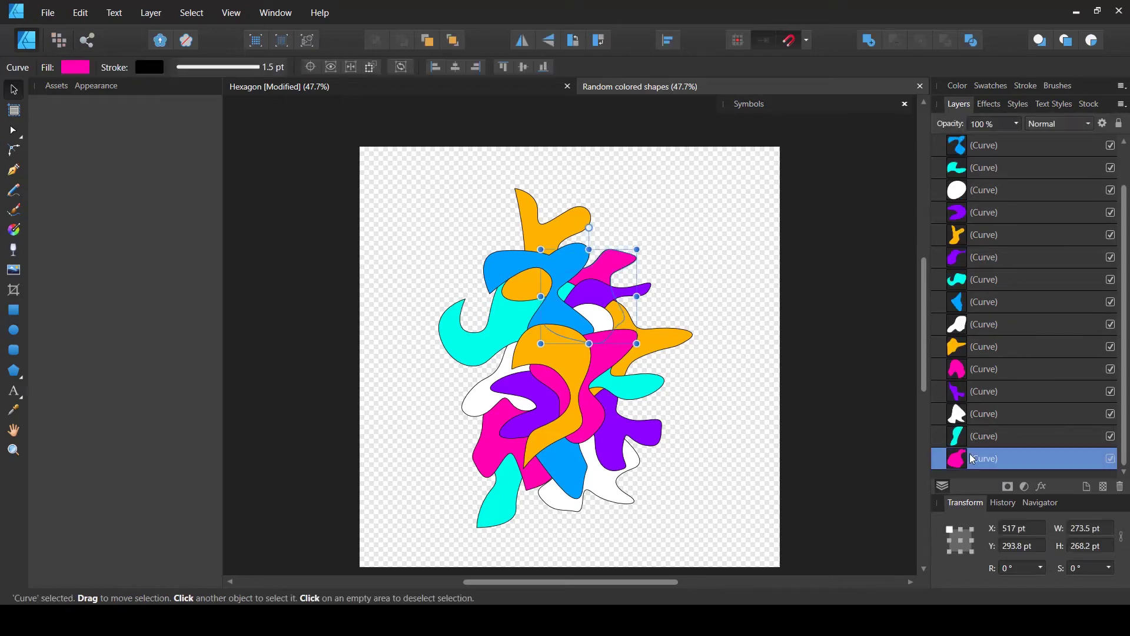
pyautogui.scroll(2, 972, 459)
pyautogui.keyDown('shift'); pyautogui.click(1020, 154); pyautogui.keyUp('shift')
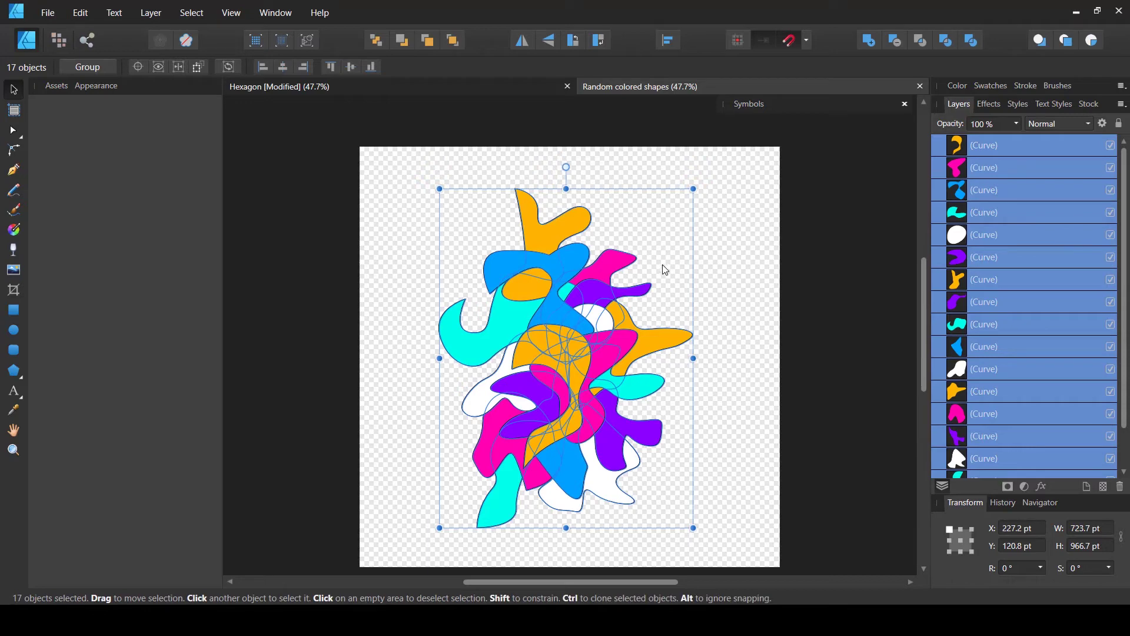
pyautogui.hotkey('ctrl', 'g')
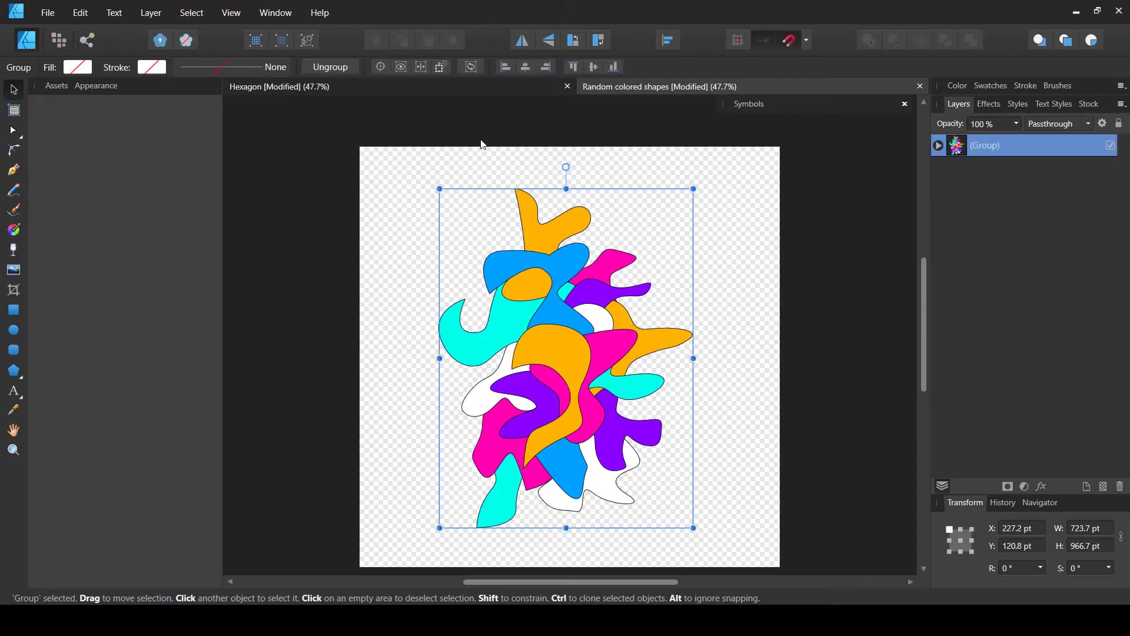
pyautogui.click(431, 87)
# Step: Paste the coloured shapes group into the symbol, then rotate, move and shrink it
pyautogui.click(950, 225)
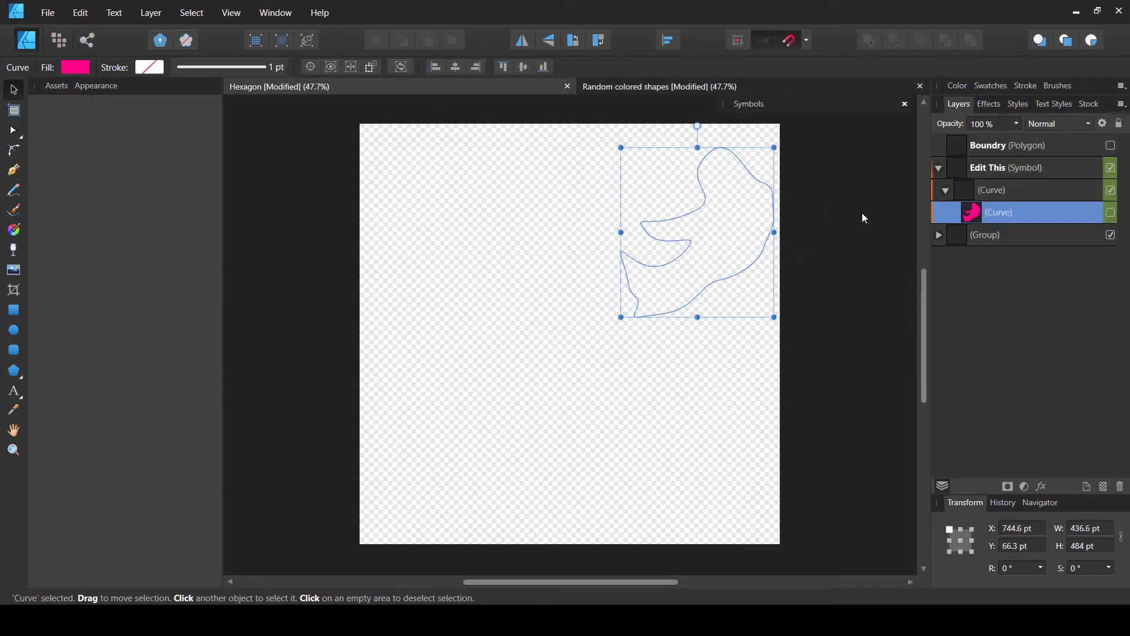
pyautogui.hotkey('ctrl', 'v')
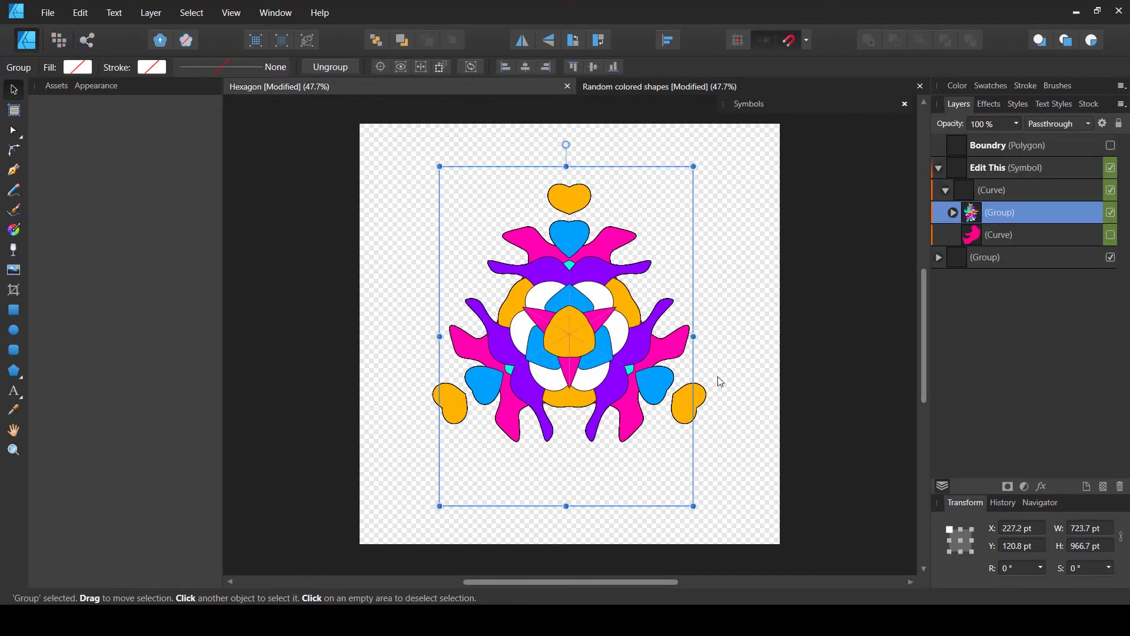
pyautogui.moveTo(699, 518); pyautogui.dragTo(669, 508)
pyautogui.moveTo(621, 375); pyautogui.dragTo(686, 379)
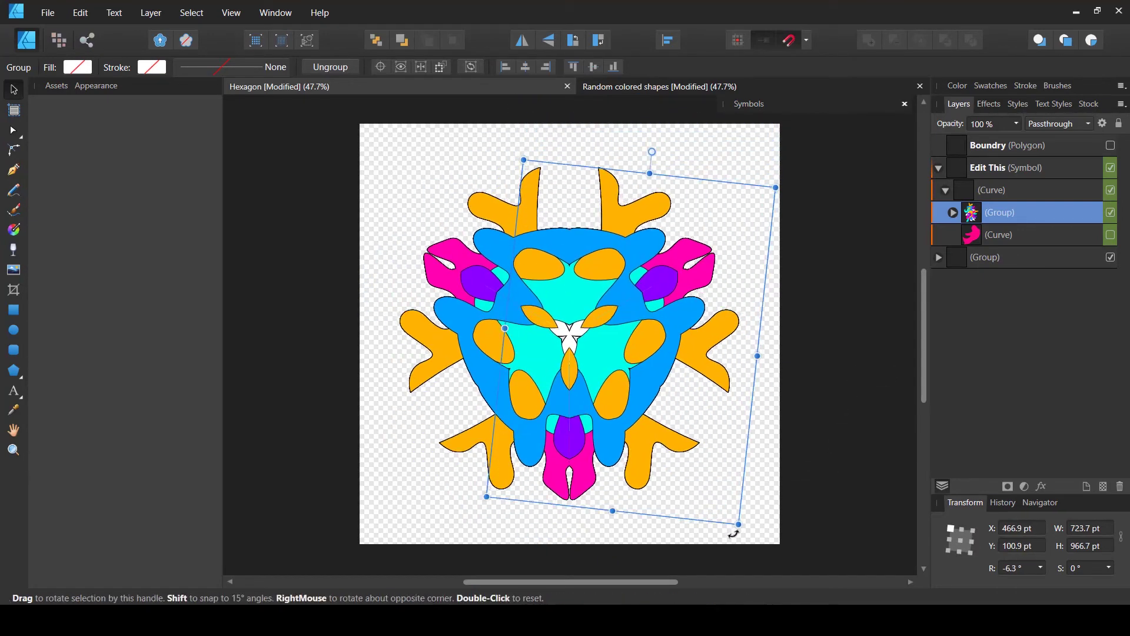
pyautogui.moveTo(739, 523); pyautogui.dragTo(630, 500)
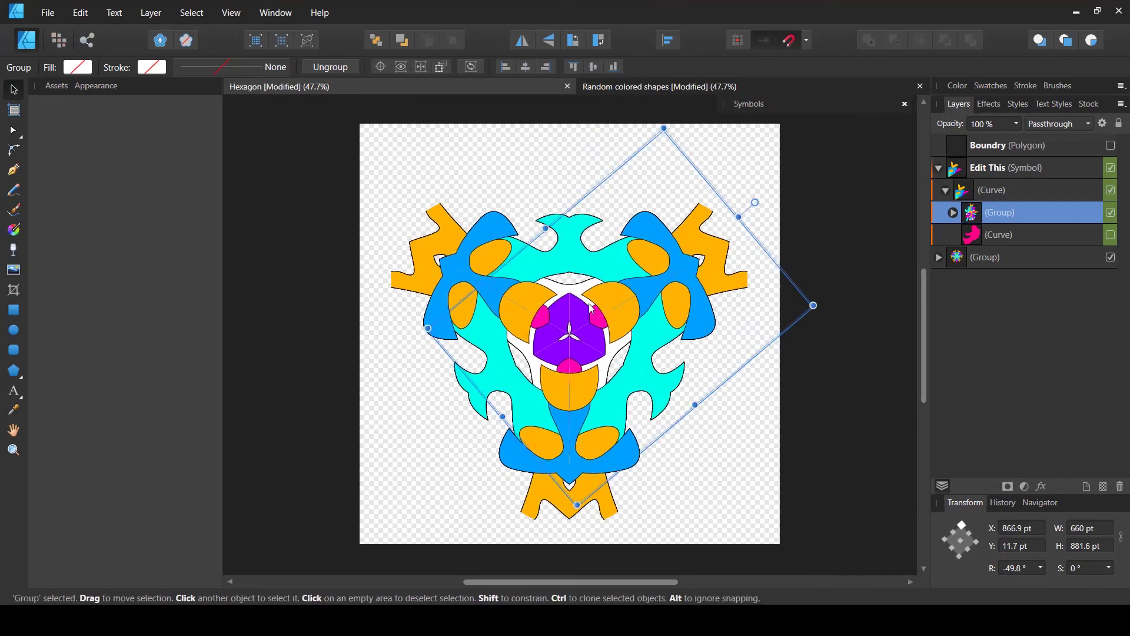
# Step: Rotate the coloured group to about -45° and shift it into a new mirrored arrangement
pyautogui.moveTo(585, 269)
pyautogui.mouseDown()
pyautogui.moveTo(621, 271)
pyautogui.moveTo(596, 276)
pyautogui.mouseUp()
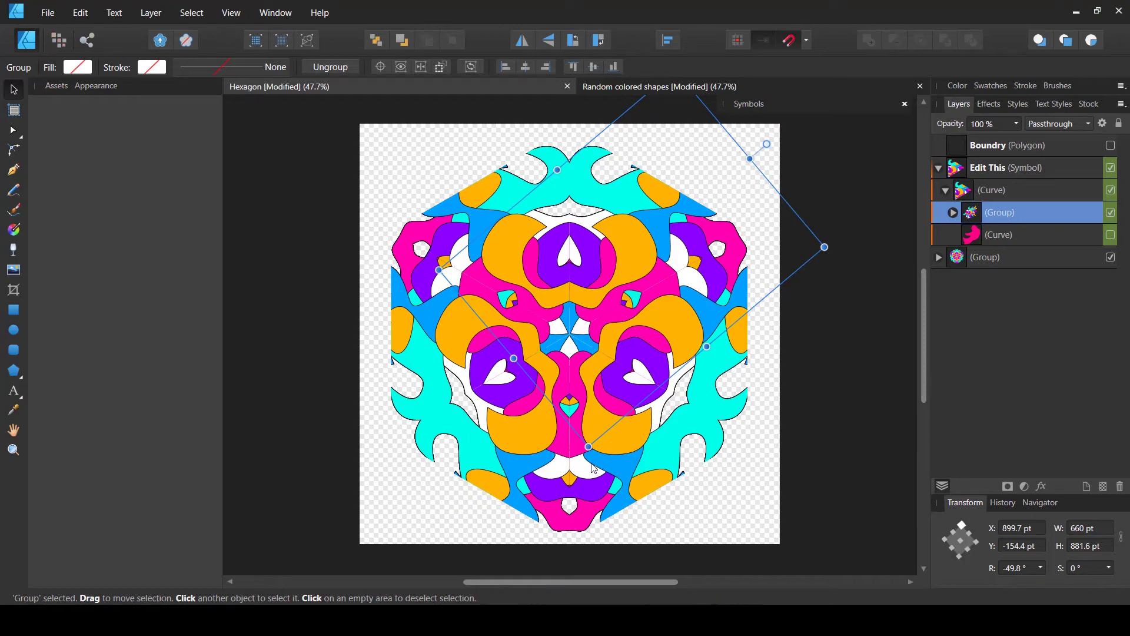
pyautogui.moveTo(589, 459); pyautogui.dragTo(602, 492)
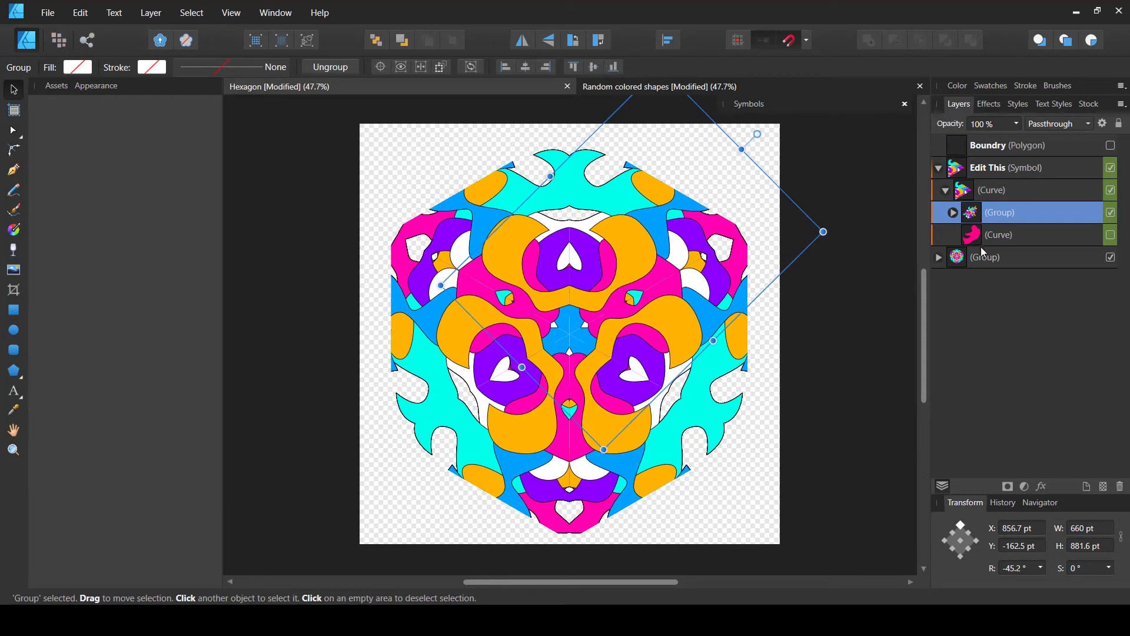
pyautogui.moveTo(642, 302)
pyautogui.mouseDown()
pyautogui.moveTo(638, 277)
pyautogui.moveTo(658, 282)
pyautogui.moveTo(623, 309)
pyautogui.moveTo(646, 298)
pyautogui.mouseUp()
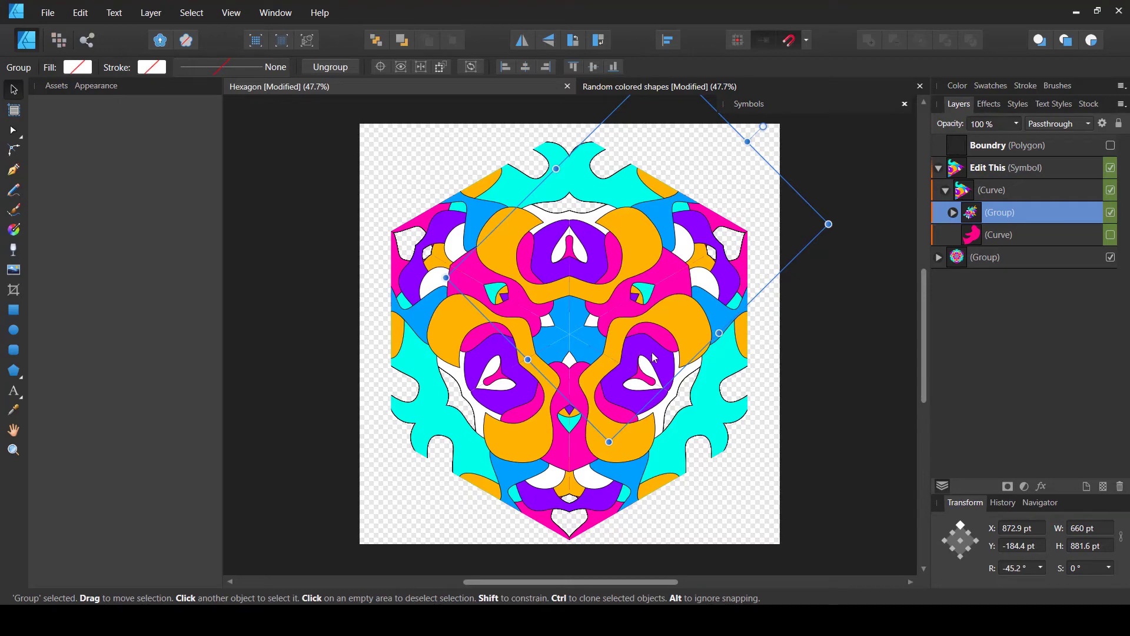
# Step: Hide the colourful shapes group inside the symbol
pyautogui.click(1007, 234)
pyautogui.click(1061, 217)
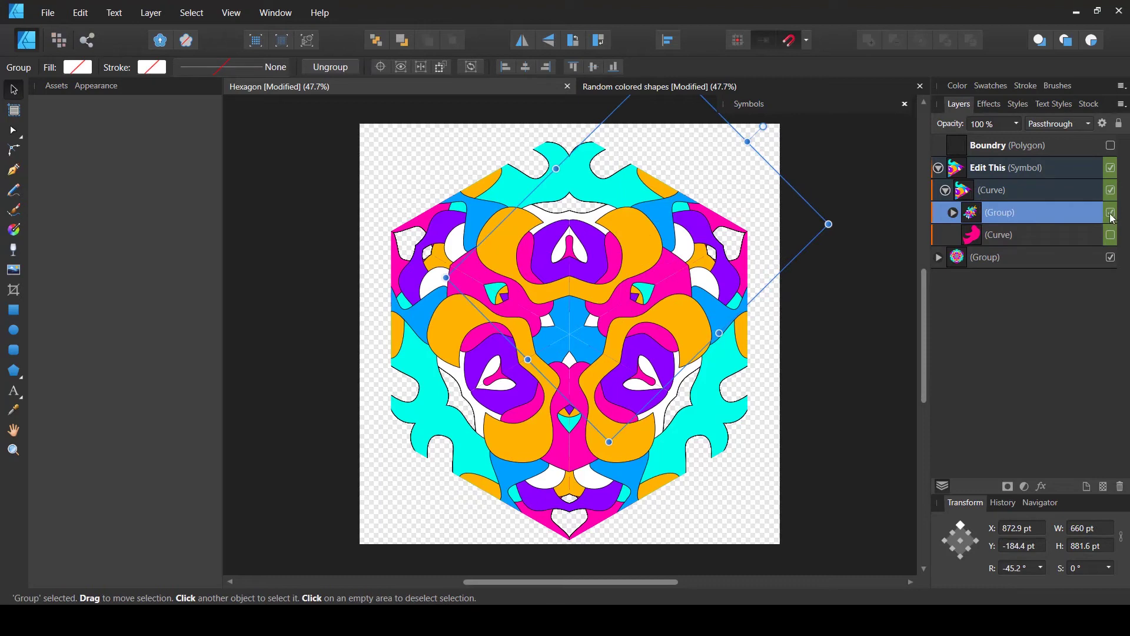
pyautogui.click(1112, 215)
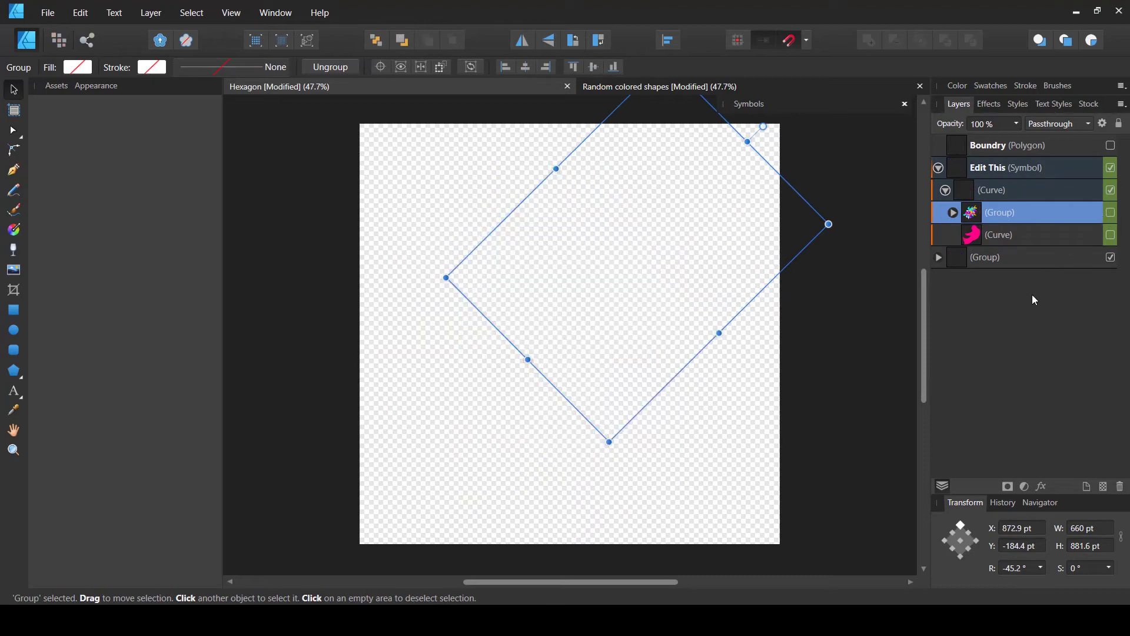
# Step: Search Unsplash stock for 'pattern' and place the 'Flowers on a wall' photo on the canvas
pyautogui.click(1091, 106)
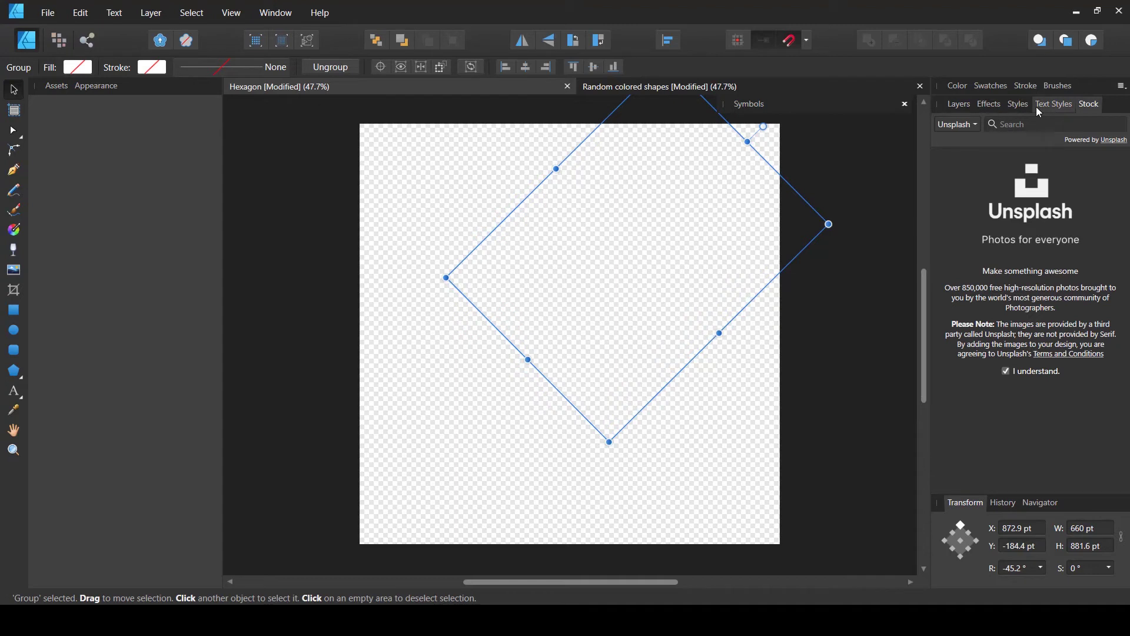
pyautogui.write('pattern')
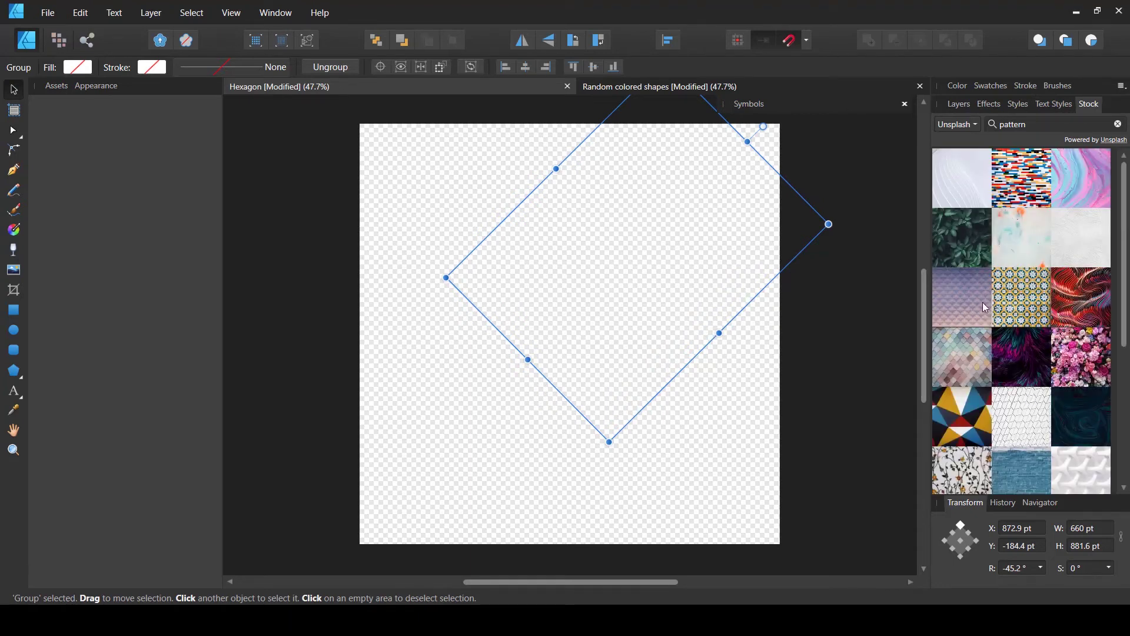
pyautogui.scroll(-2, 1001, 289)
pyautogui.scroll(-3, 1001, 288)
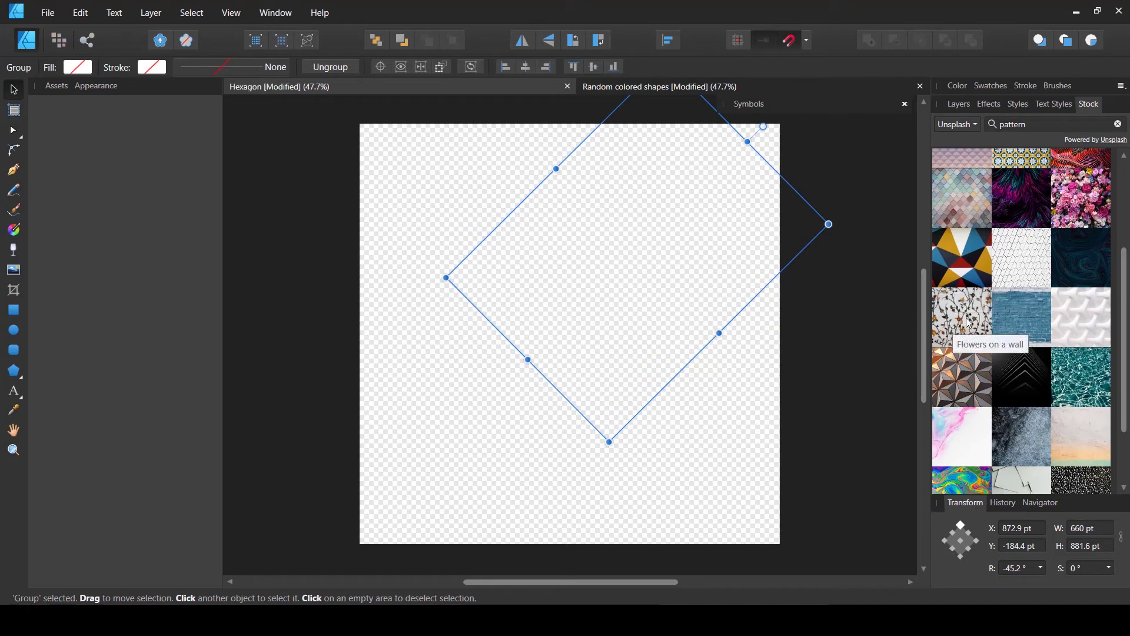
pyautogui.moveTo(965, 318); pyautogui.dragTo(732, 306)
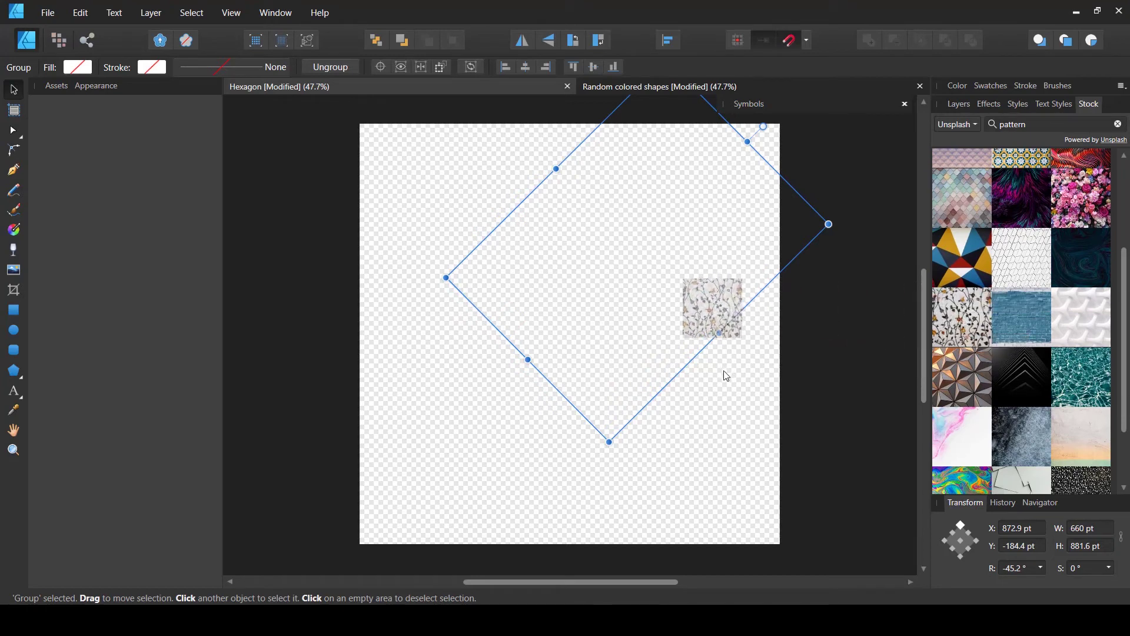
# Step: Move the floral photo into the symbol beneath the curve, then size it and rotate it to about 21°
pyautogui.click(959, 105)
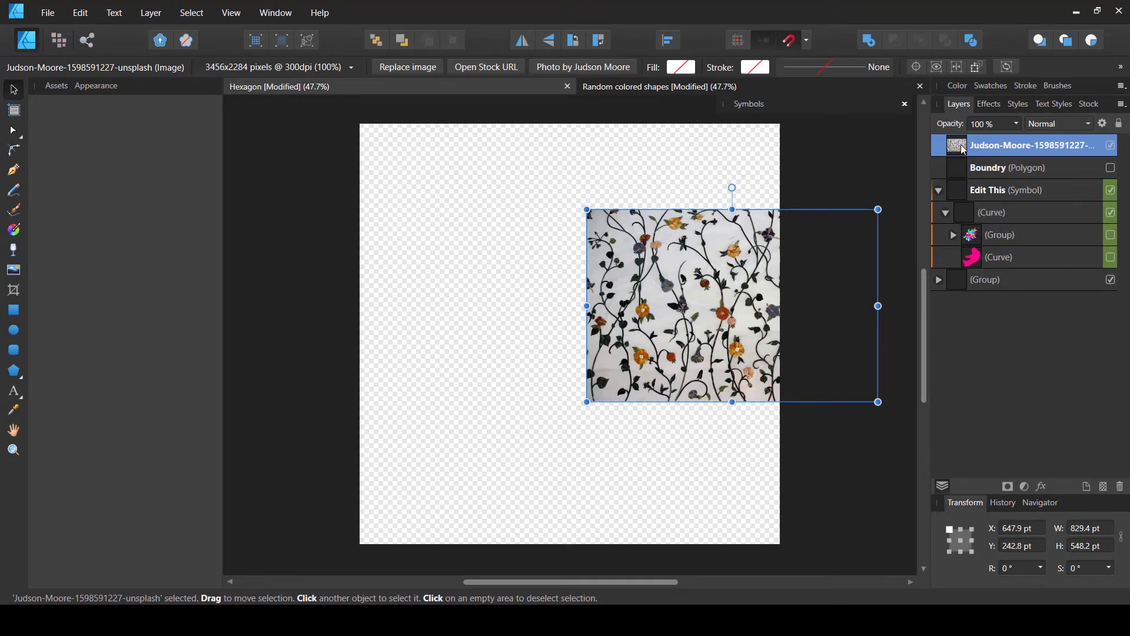
pyautogui.moveTo(964, 148); pyautogui.dragTo(986, 229)
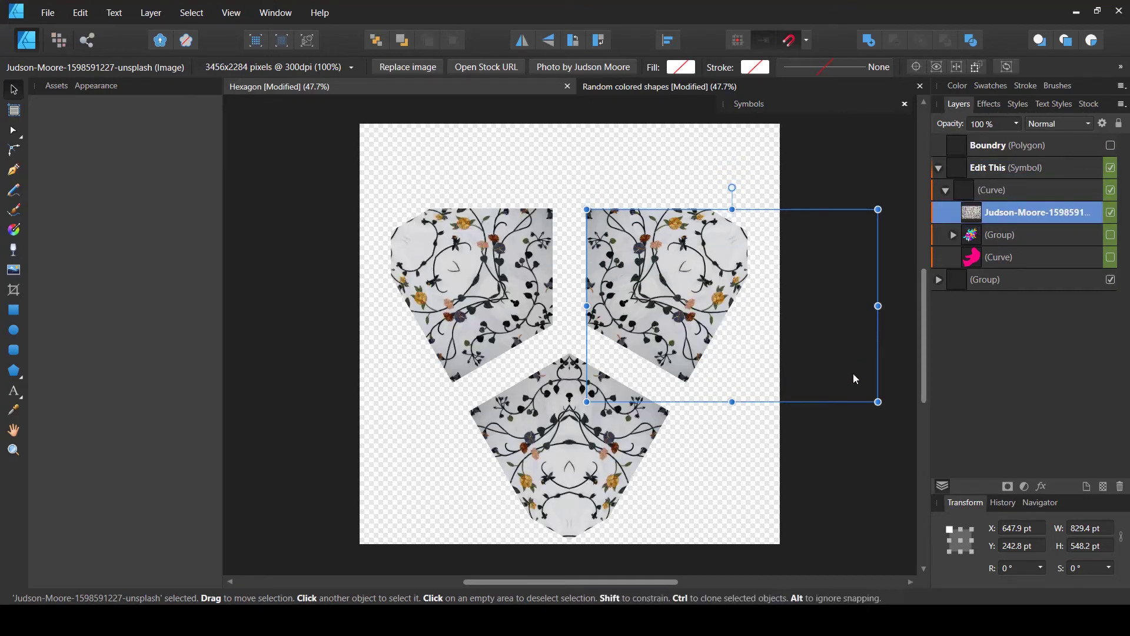
pyautogui.moveTo(878, 401); pyautogui.dragTo(871, 464)
pyautogui.moveTo(610, 294); pyautogui.dragTo(511, 253)
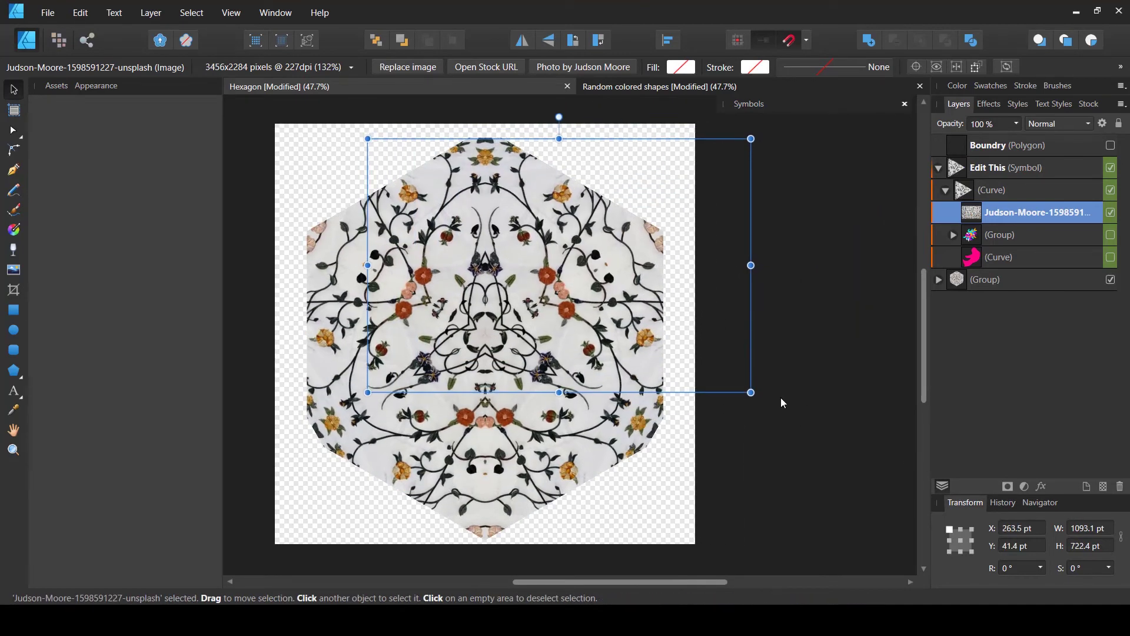
pyautogui.moveTo(758, 403); pyautogui.dragTo(827, 321)
pyautogui.moveTo(579, 284); pyautogui.dragTo(599, 265)
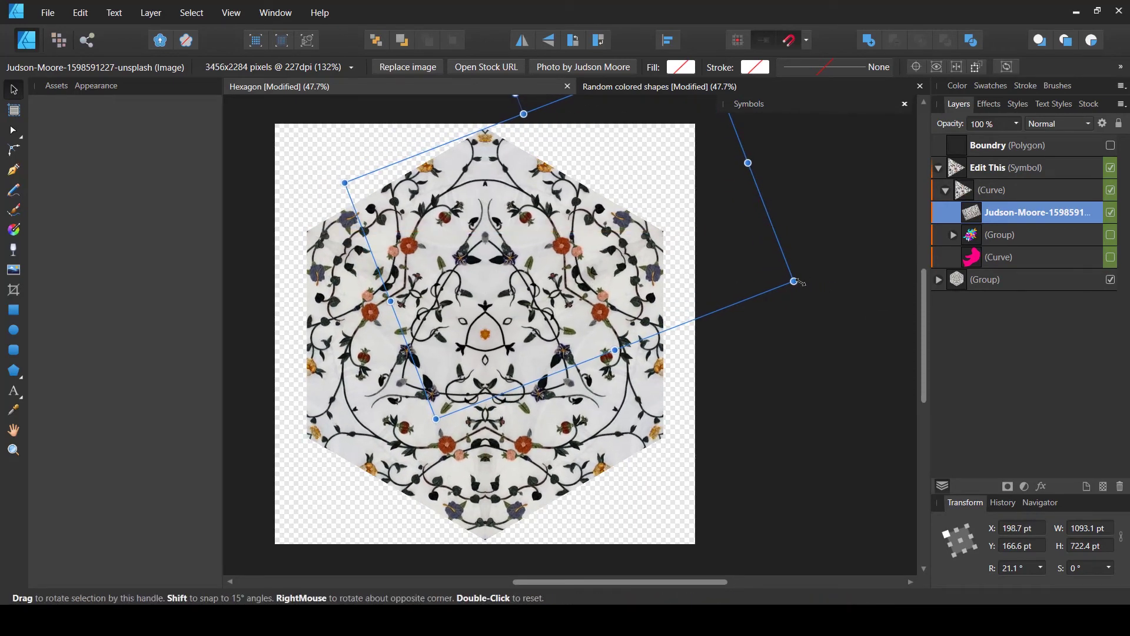
# Step: Resize and shift the floral photo to refine the mandala, then delete it
pyautogui.moveTo(794, 282); pyautogui.dragTo(811, 290)
pyautogui.moveTo(654, 311); pyautogui.dragTo(523, 319)
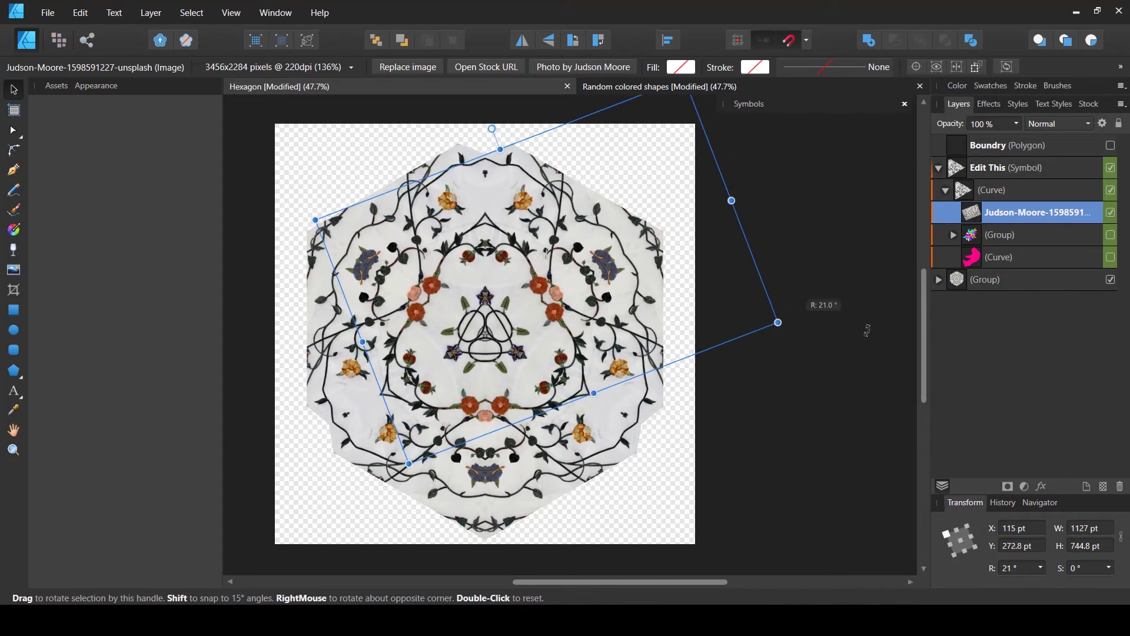
pyautogui.moveTo(777, 319); pyautogui.dragTo(942, 363)
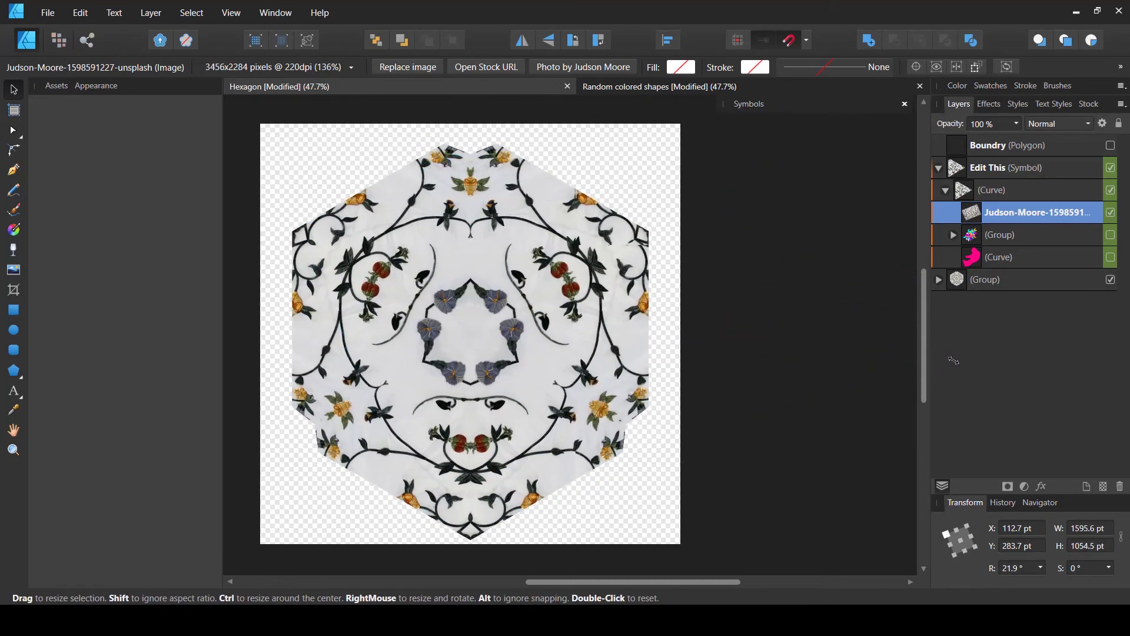
pyautogui.moveTo(548, 330); pyautogui.dragTo(413, 325)
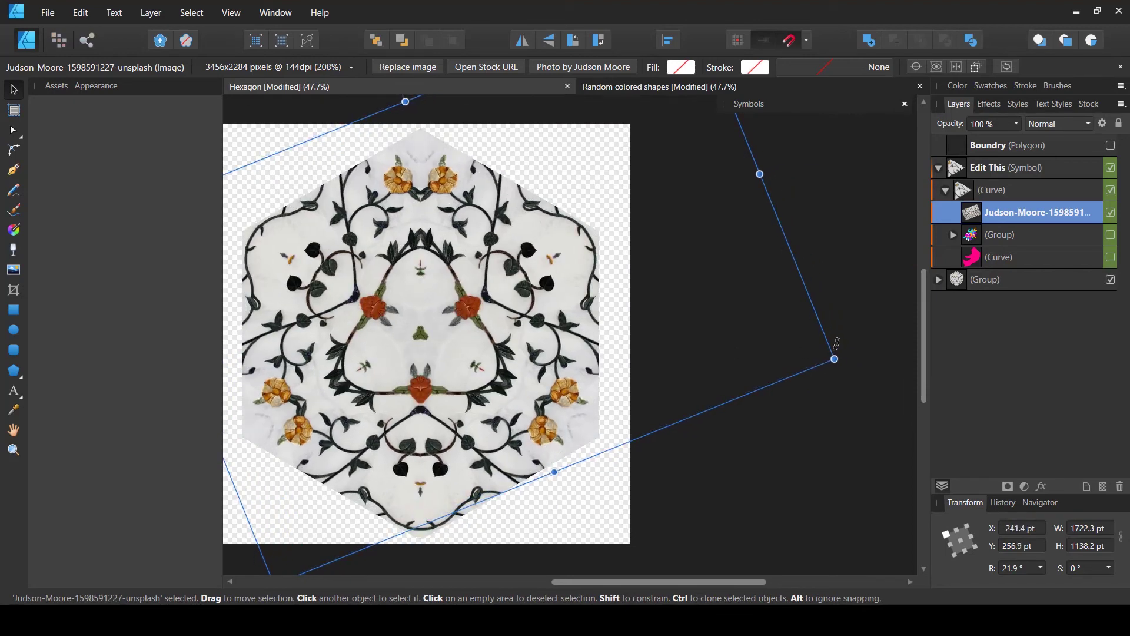
pyautogui.moveTo(834, 358); pyautogui.dragTo(765, 342)
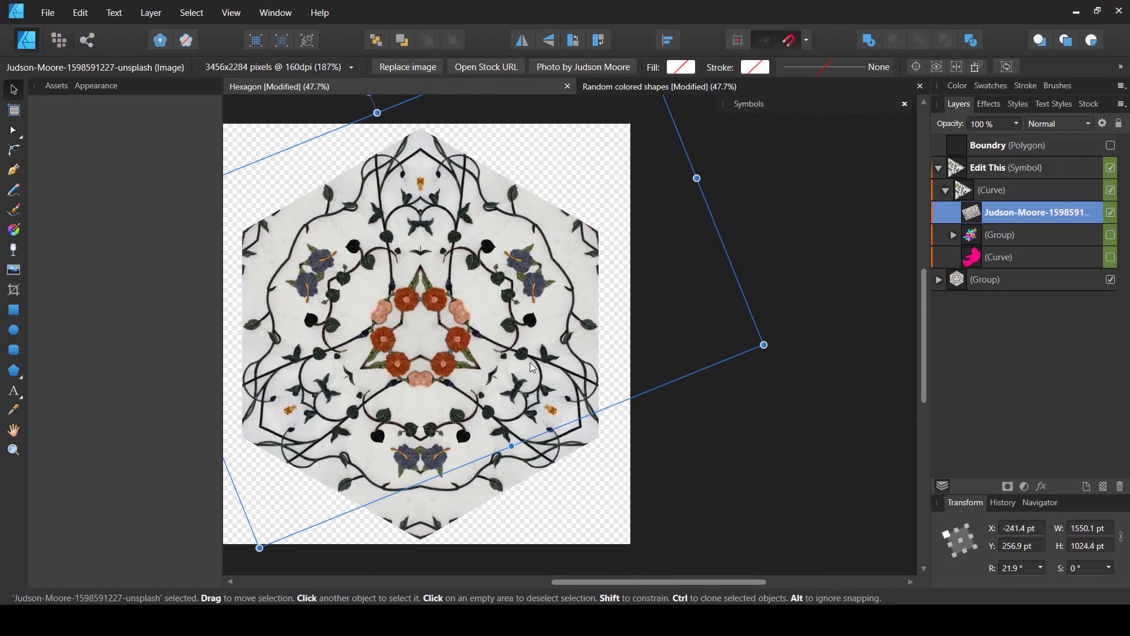
pyautogui.moveTo(484, 358); pyautogui.dragTo(515, 366)
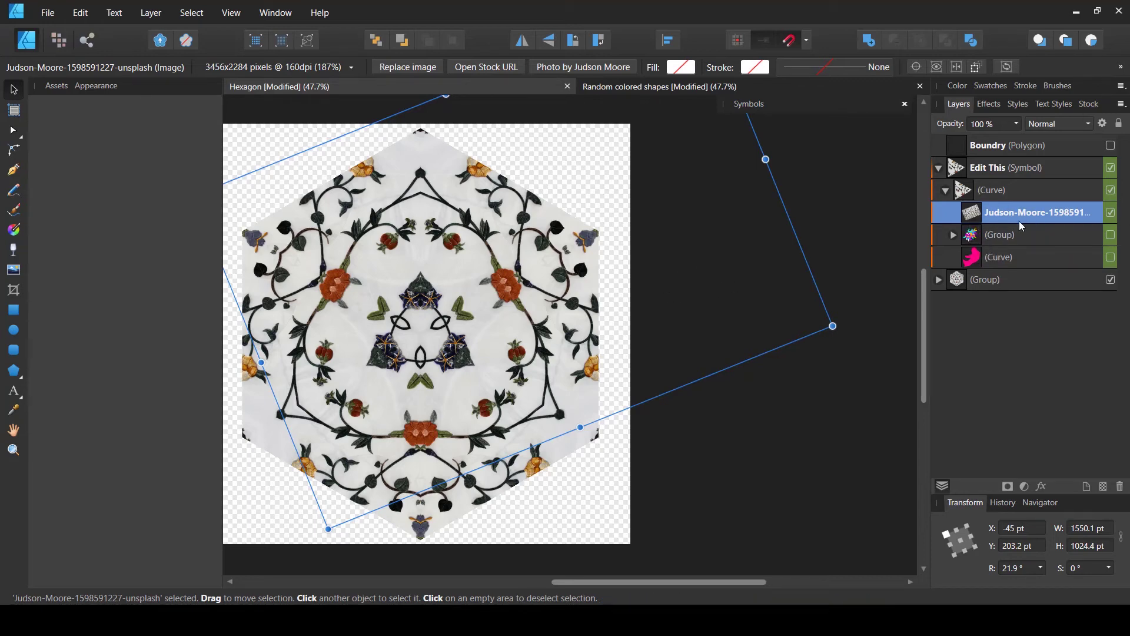
pyautogui.press('Delete')
pyautogui.click(1089, 103)
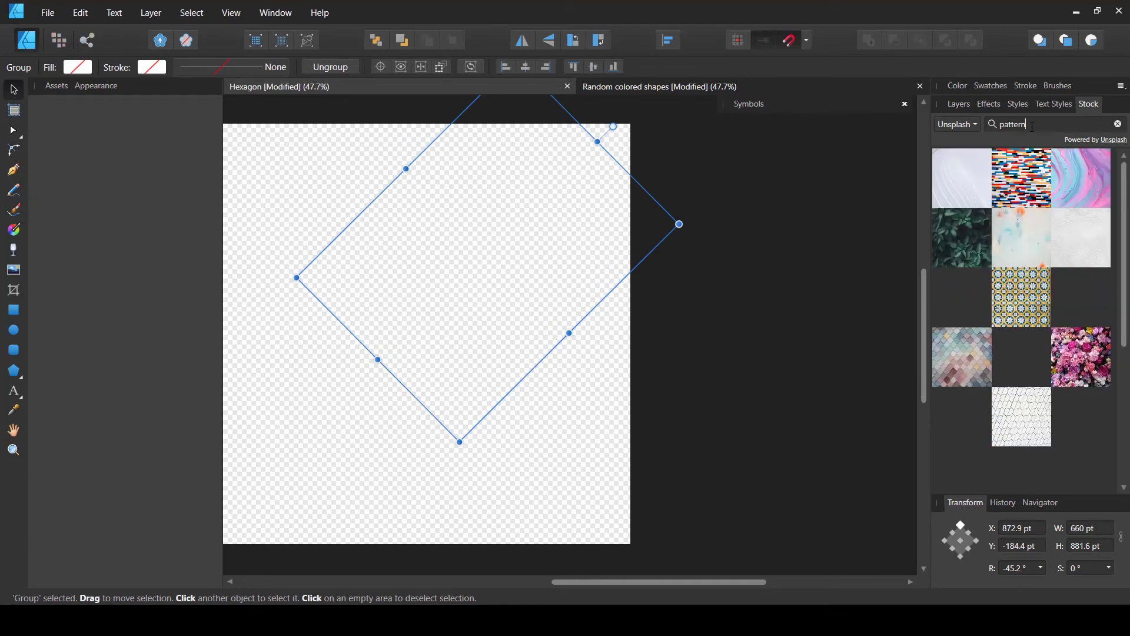
# Step: Search stock for 'graffiti', place a graffiti photo on the canvas and dismiss the credit notice
pyautogui.doubleClick(1012, 126)
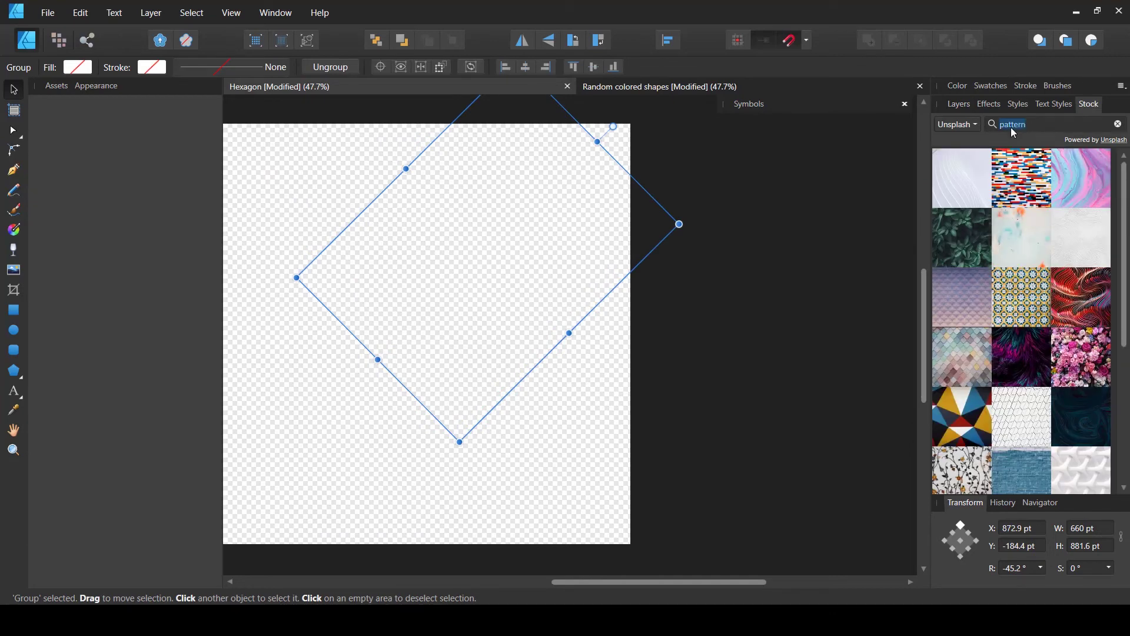
pyautogui.write('graffiti')
pyautogui.press('Return')
pyautogui.moveTo(1084, 272); pyautogui.dragTo(514, 265)
pyautogui.click(958, 104)
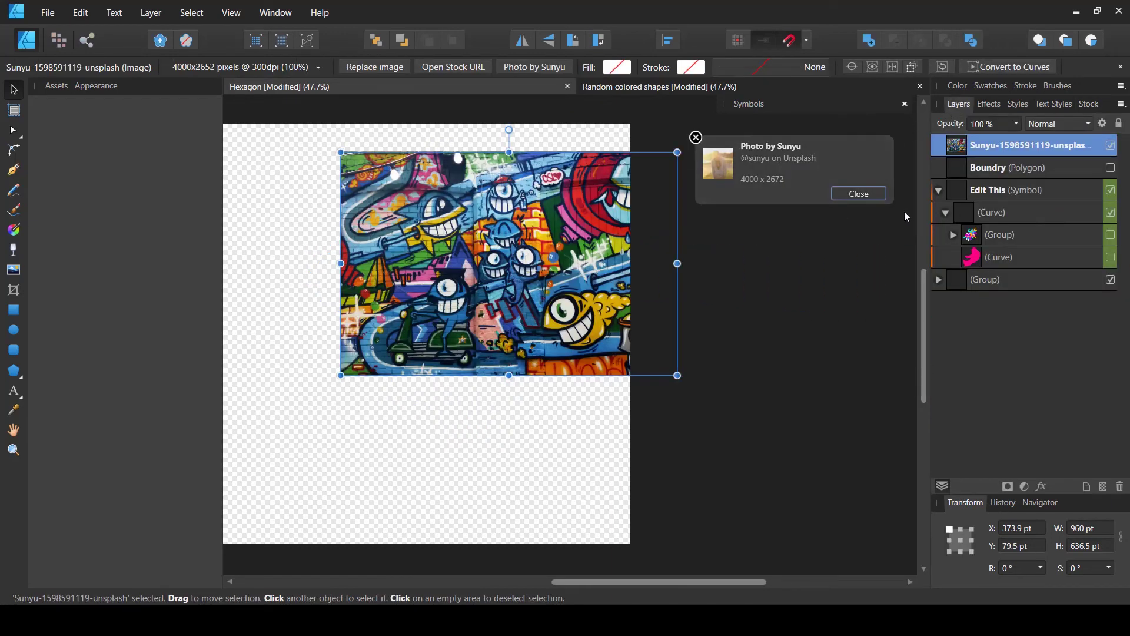
pyautogui.click(858, 195)
# Step: Clip the graffiti photo into the symbol beneath the curve, enlarge it and move it up-left
pyautogui.moveTo(971, 147); pyautogui.dragTo(979, 225)
pyautogui.moveTo(515, 302); pyautogui.dragTo(504, 275)
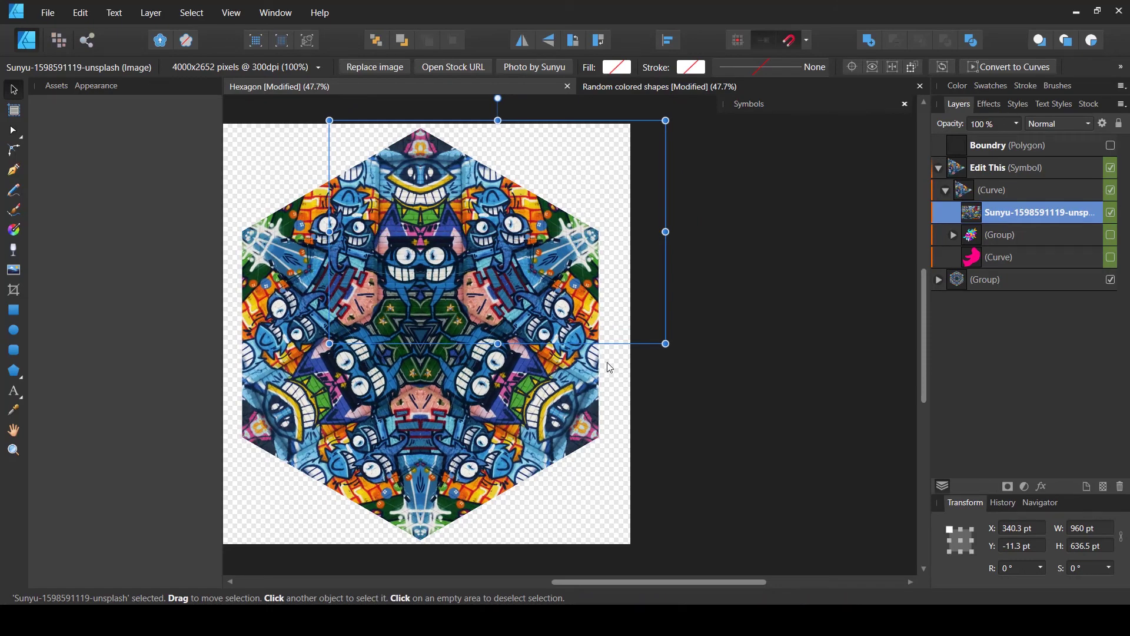
pyautogui.moveTo(664, 350); pyautogui.dragTo(702, 384)
pyautogui.moveTo(521, 302); pyautogui.dragTo(492, 293)
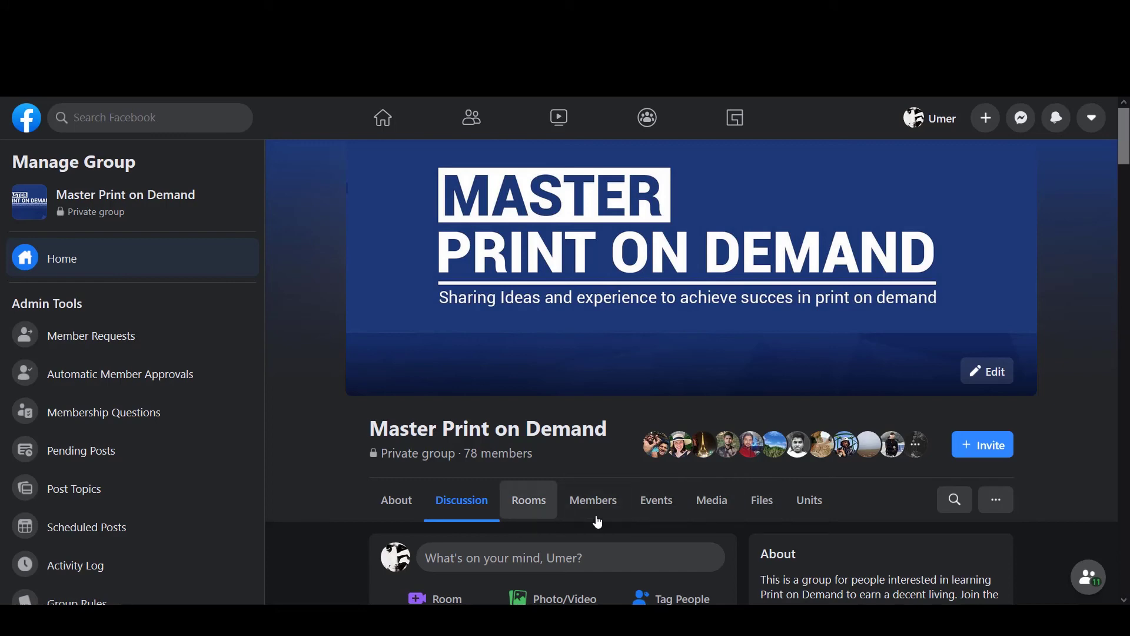
# Step: Show the group's Files tab and scroll to the 'List of Banned Words on MBA.docx' file
pyautogui.click(758, 505)
pyautogui.scroll(-1, 757, 505)
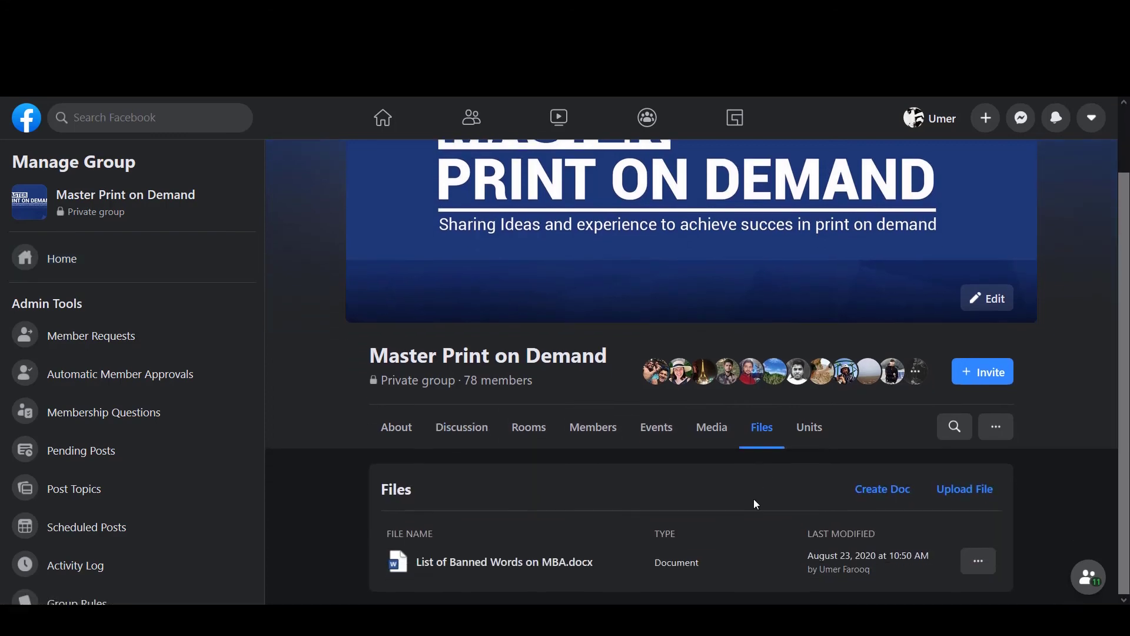